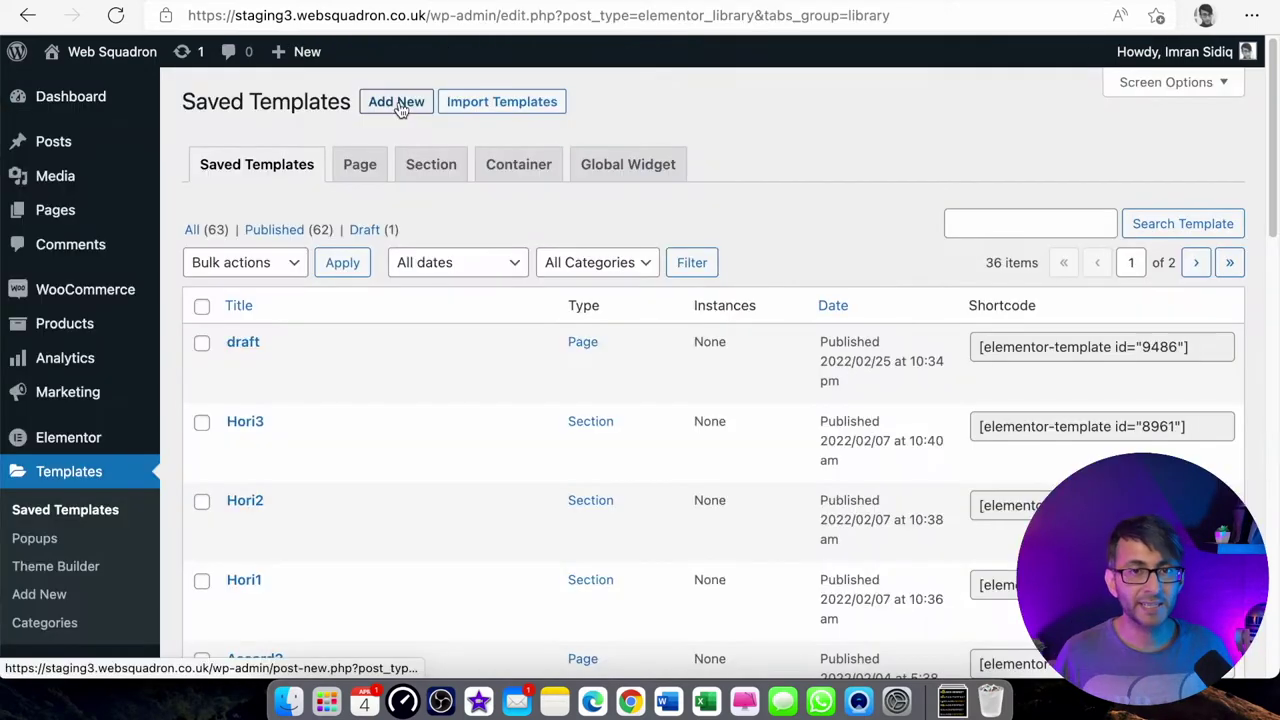
Step: Open the New Template dialog from the Saved Templates library
click(399, 102)
Step: Create a Page-type template named 'ComingSoon Template'
click(816, 350)
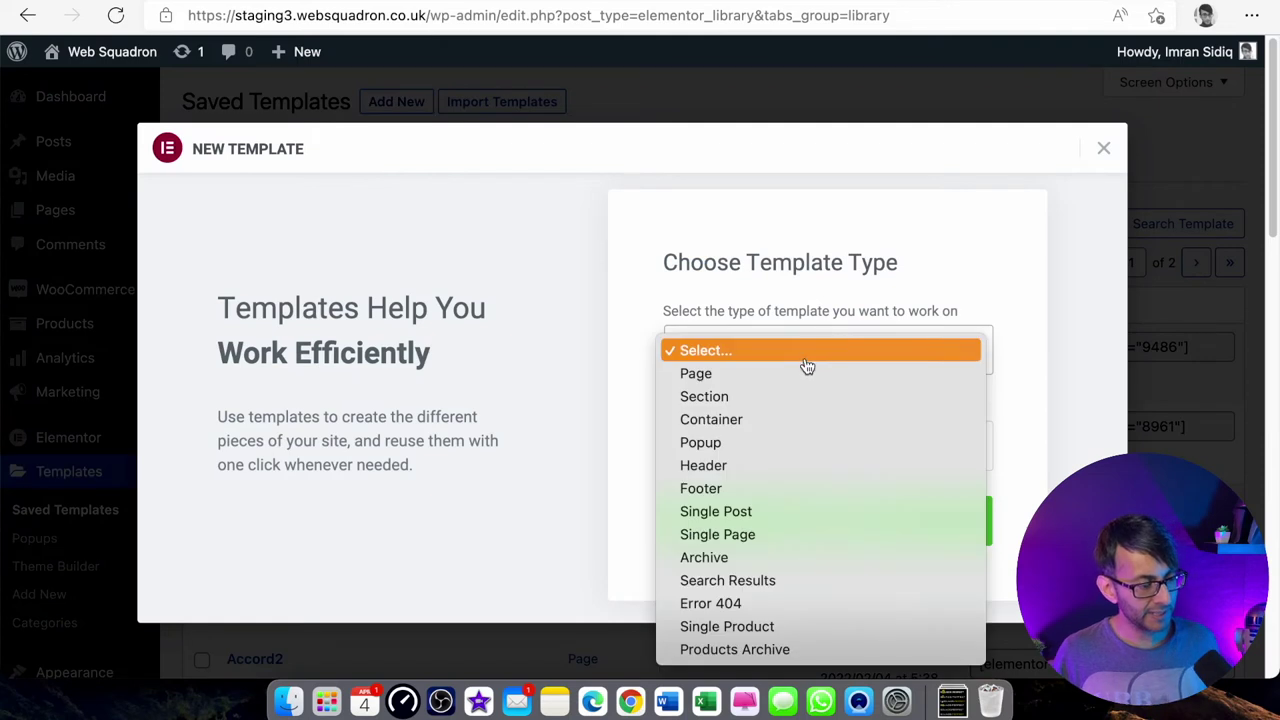
click(773, 381)
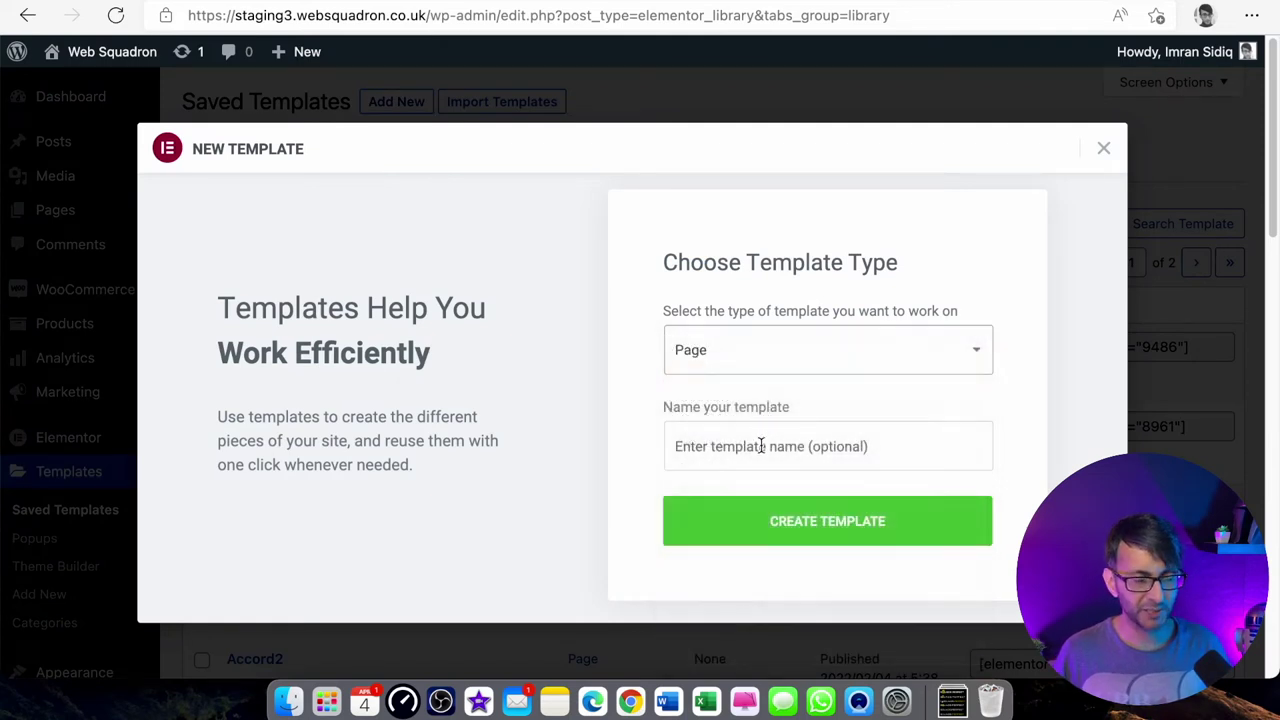
click(761, 446)
text(Coming)
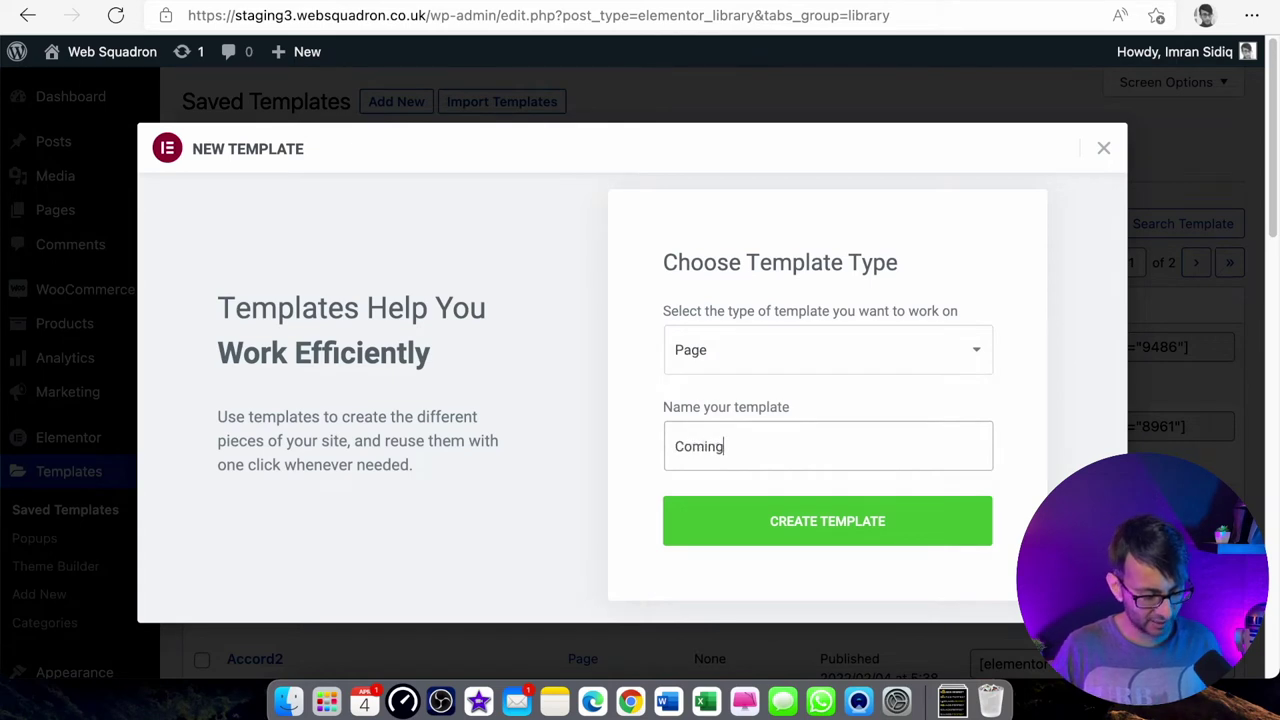
text(Soon Template)
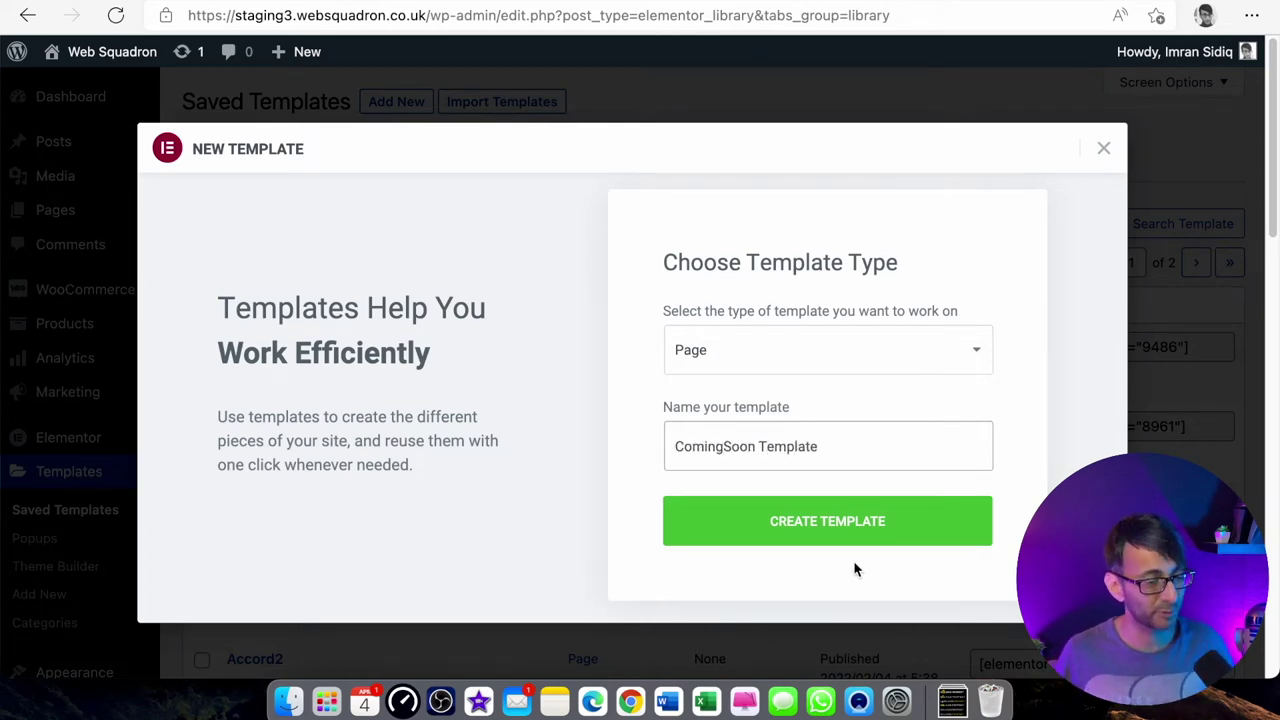
click(868, 528)
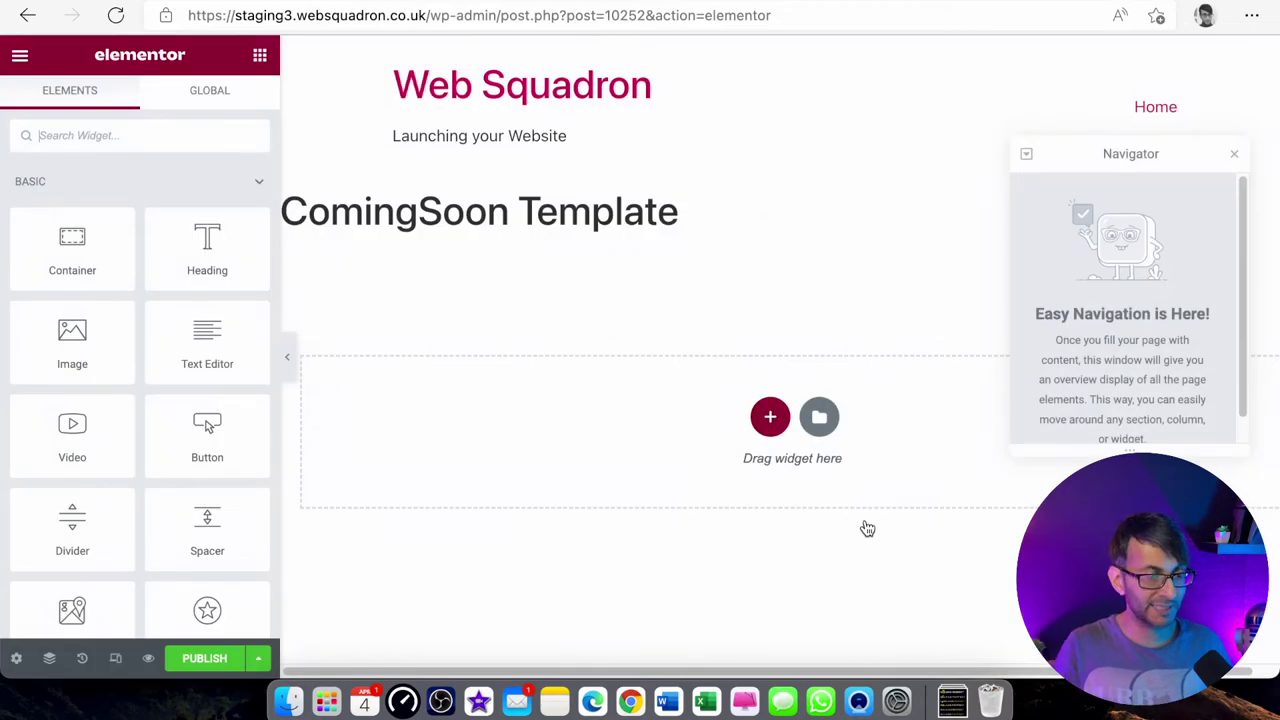
Step: In Page Settings, hide the title and set the layout to Elementor Canvas, leaving status Draft
click(1234, 153)
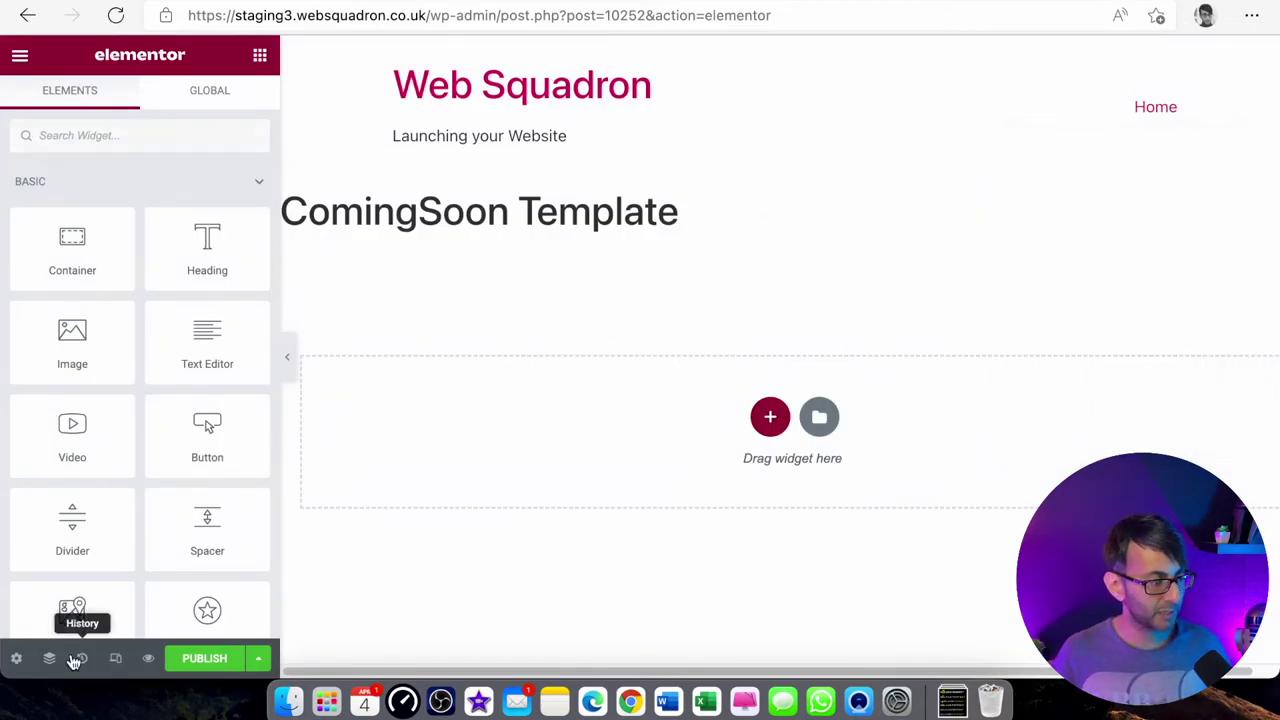
click(18, 660)
click(190, 386)
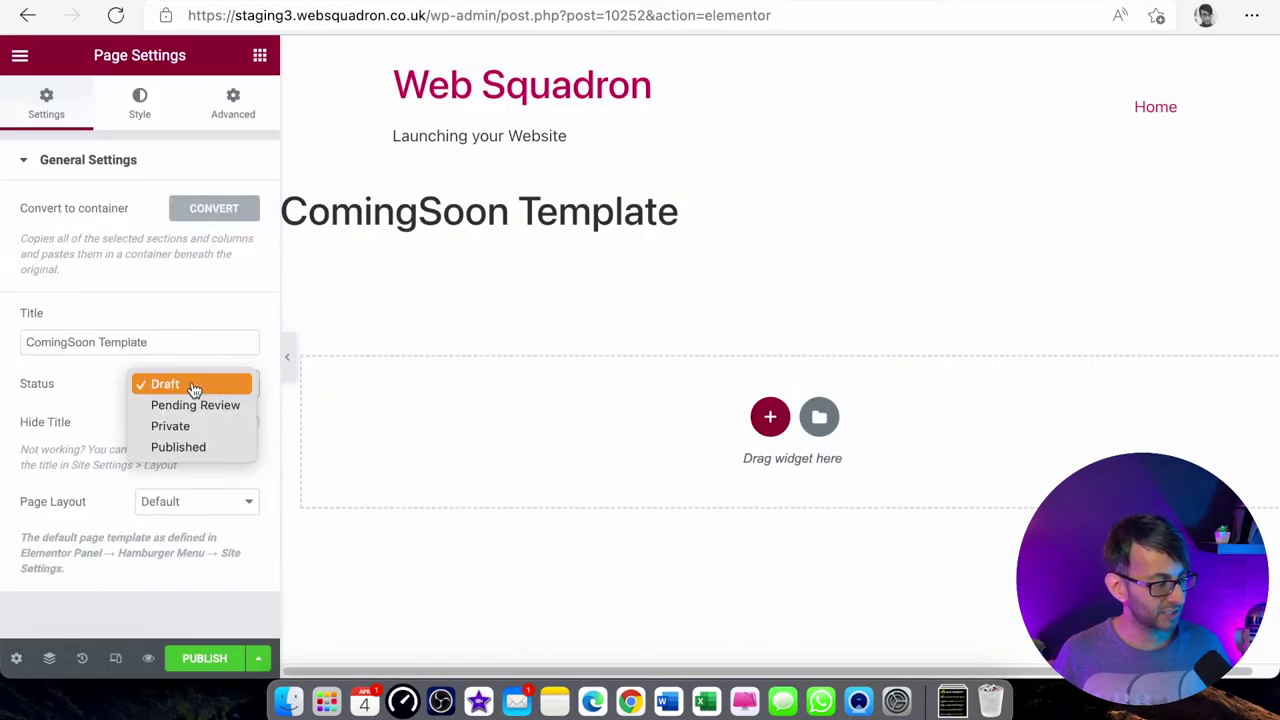
click(87, 413)
click(230, 422)
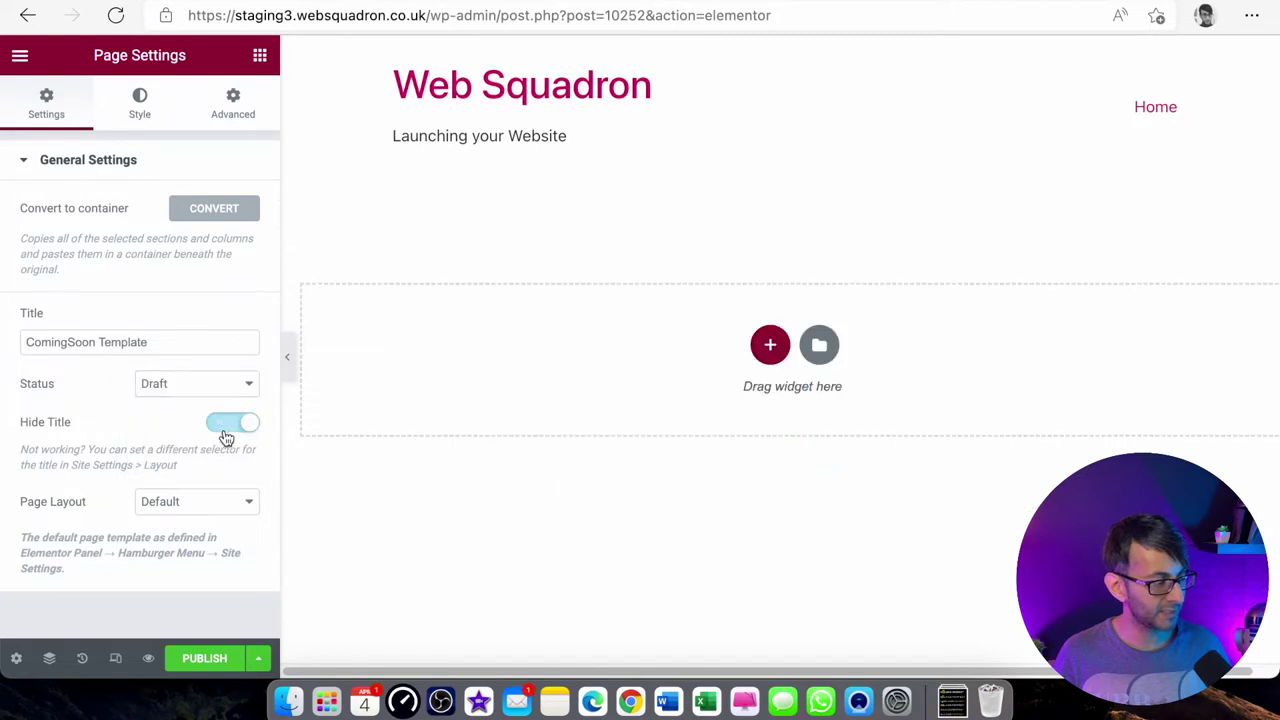
click(190, 501)
click(201, 528)
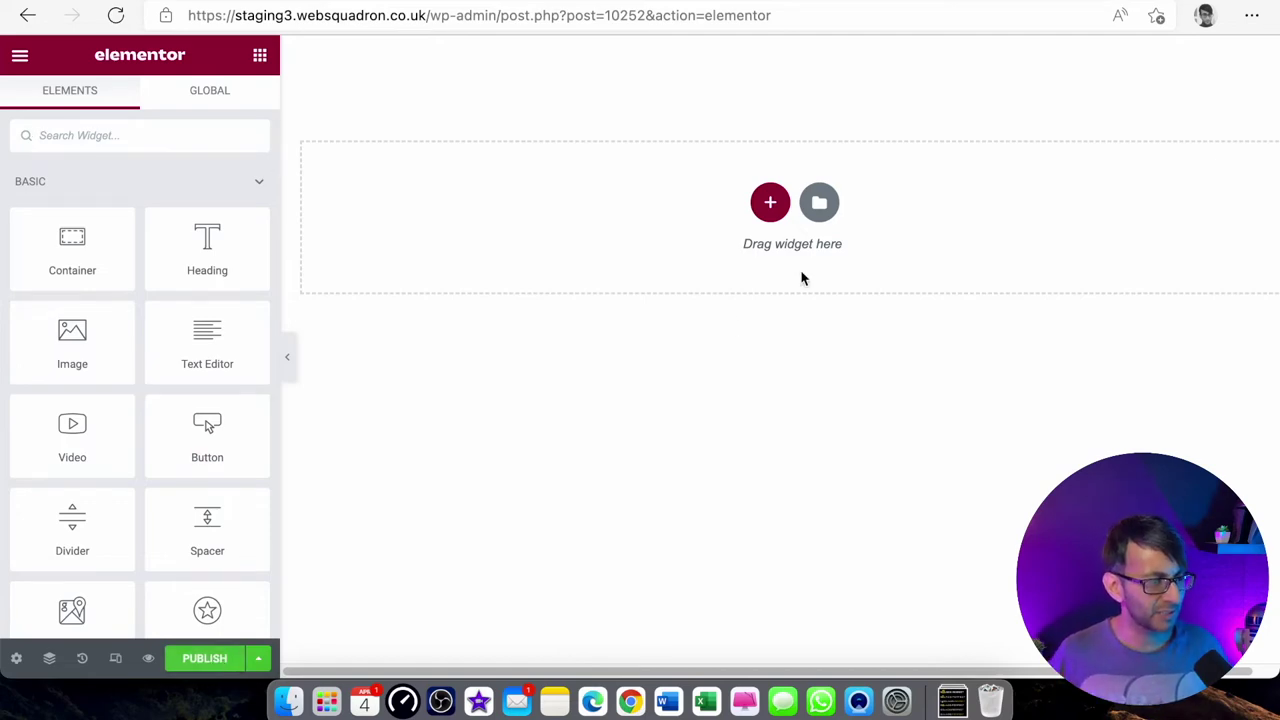
Step: Search the Elementor library's Pages for 'Com' coming soon designs
click(818, 203)
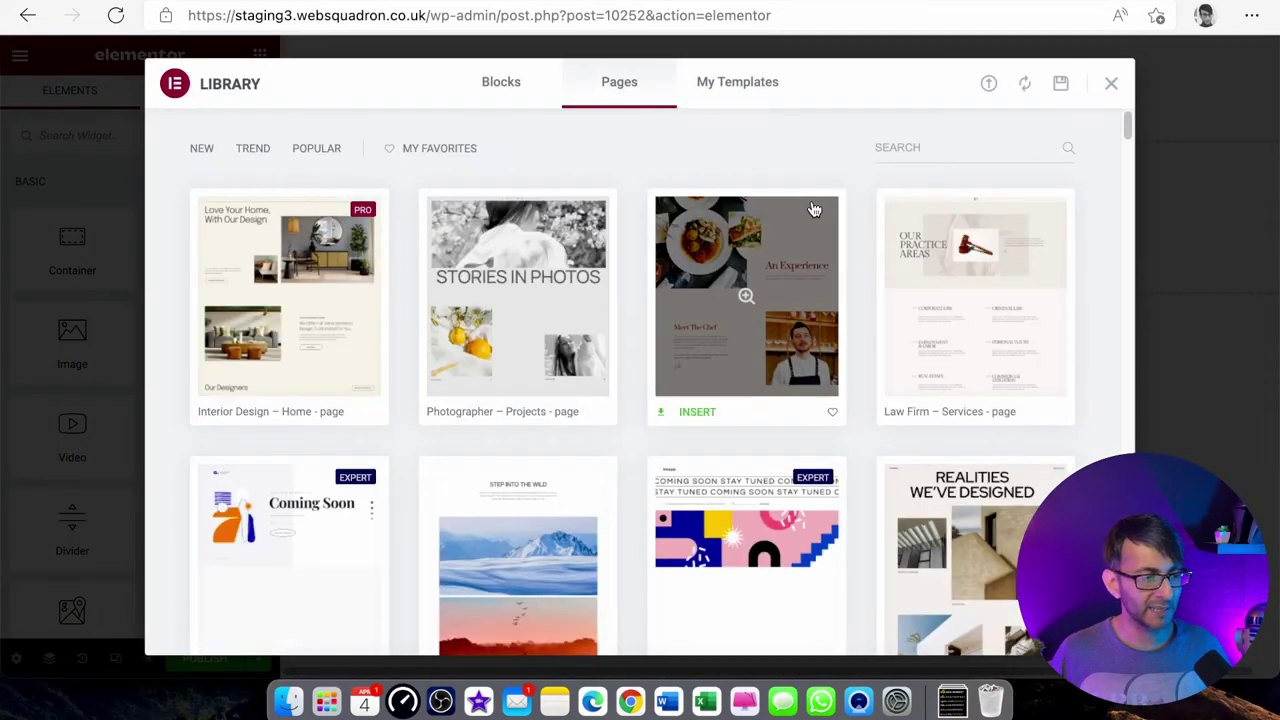
click(938, 222)
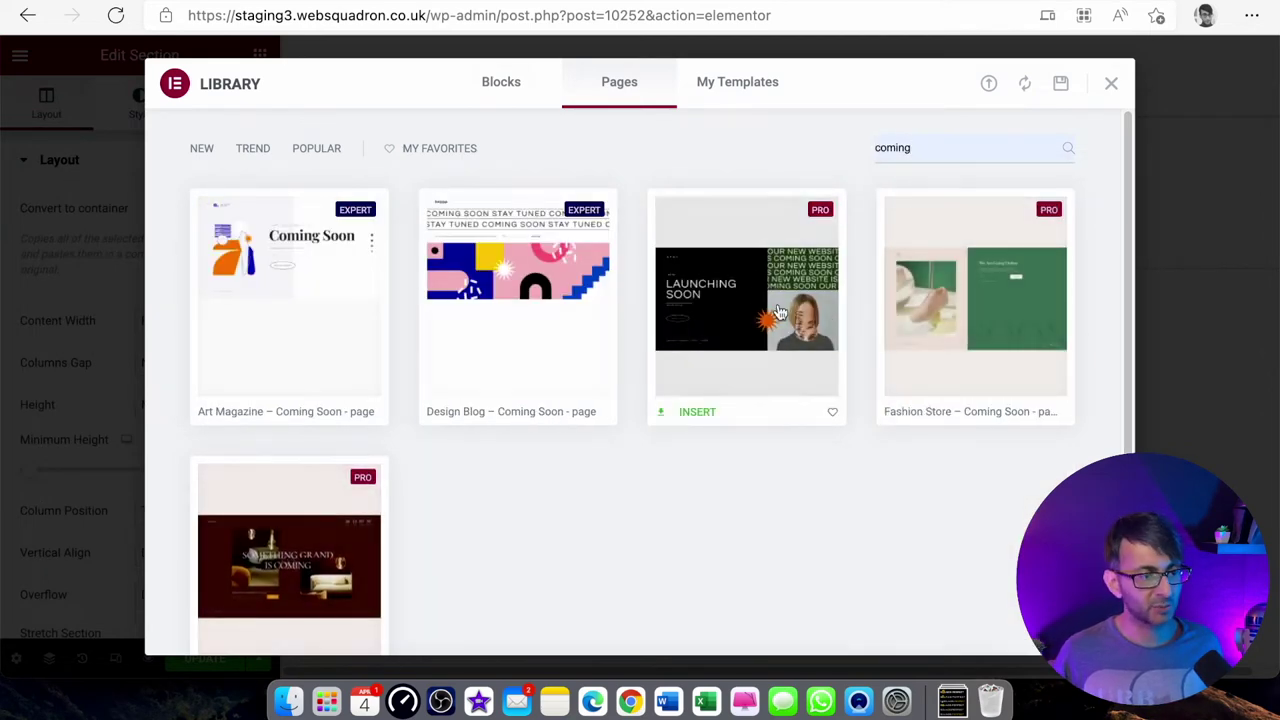
double_click(896, 146)
text(M)
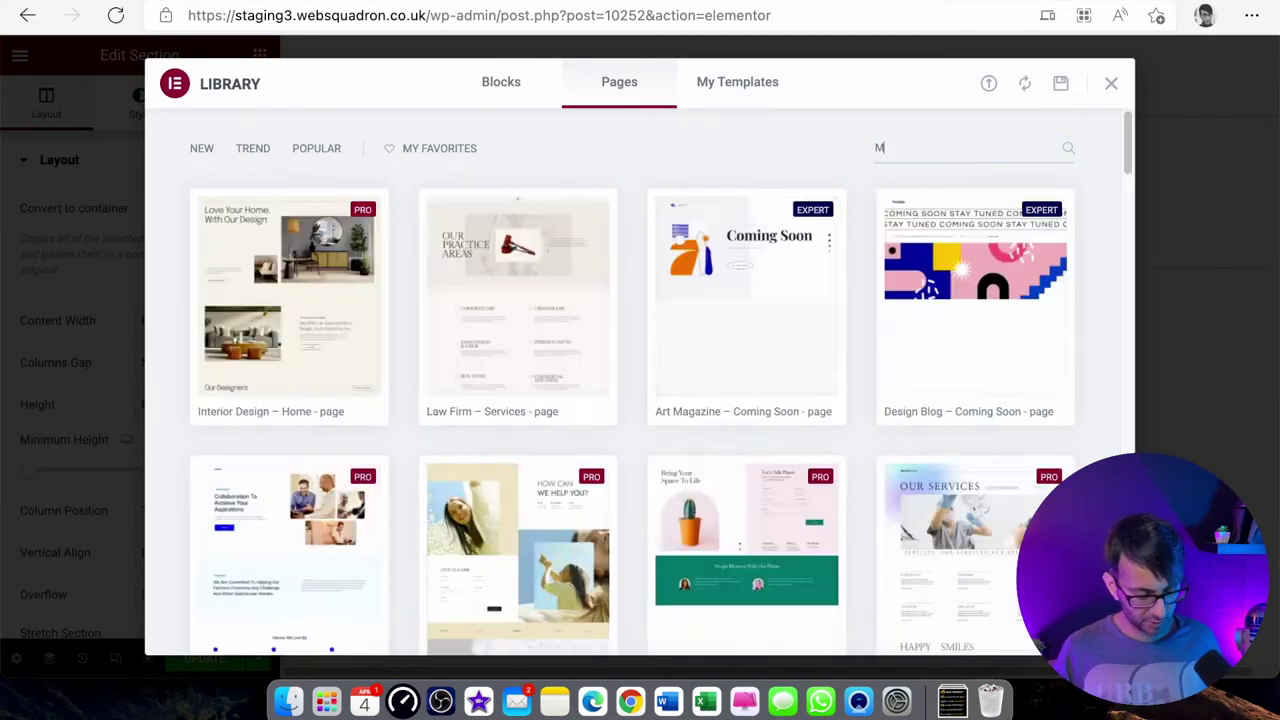
text(aint)
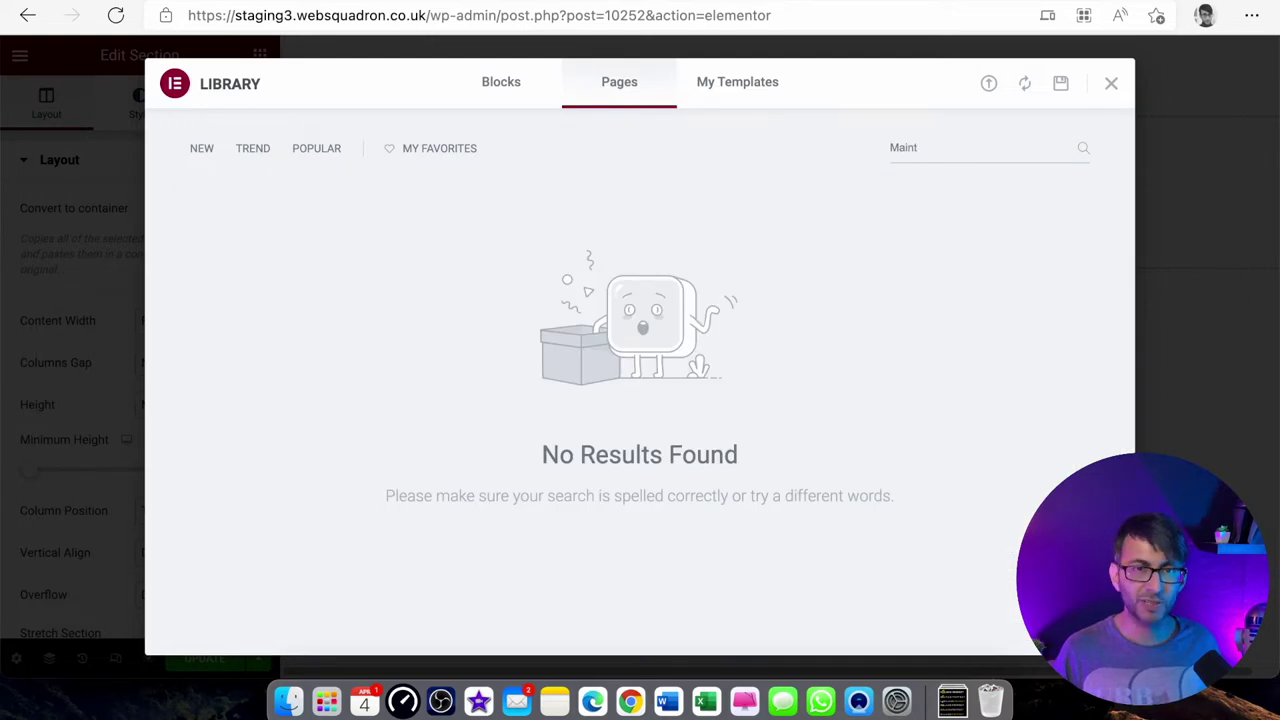
key(BackSpace)
key(BackSpace)
key(BackSpace)
key(BackSpace)
key(BackSpace)
text(Com)
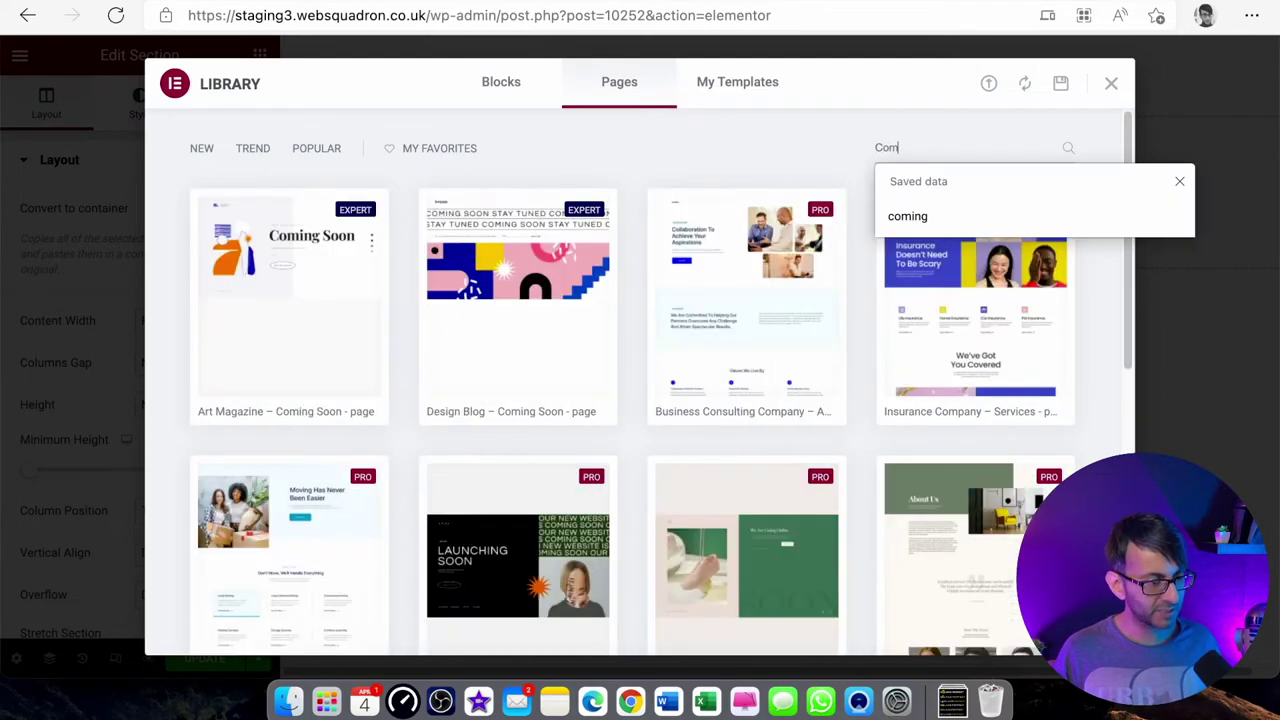
click(943, 214)
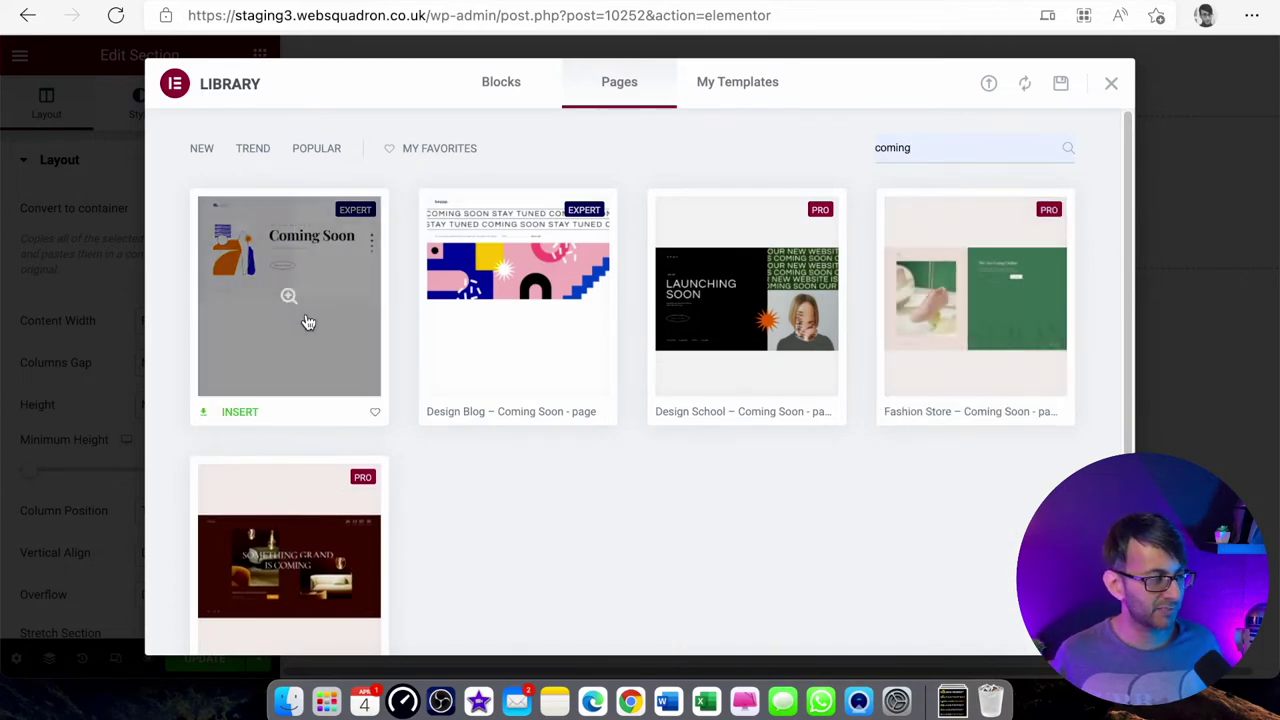
Step: Insert the Art Magazine – Coming Soon design, applying its page settings too
click(245, 343)
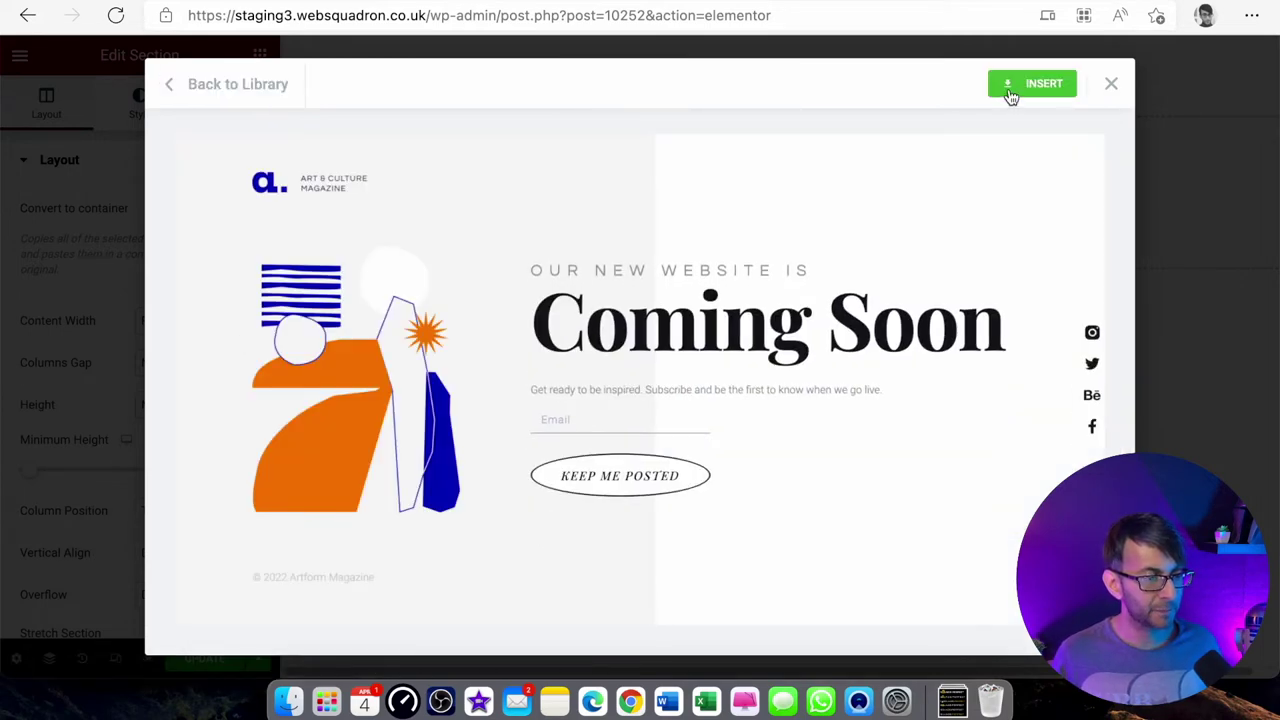
click(1009, 89)
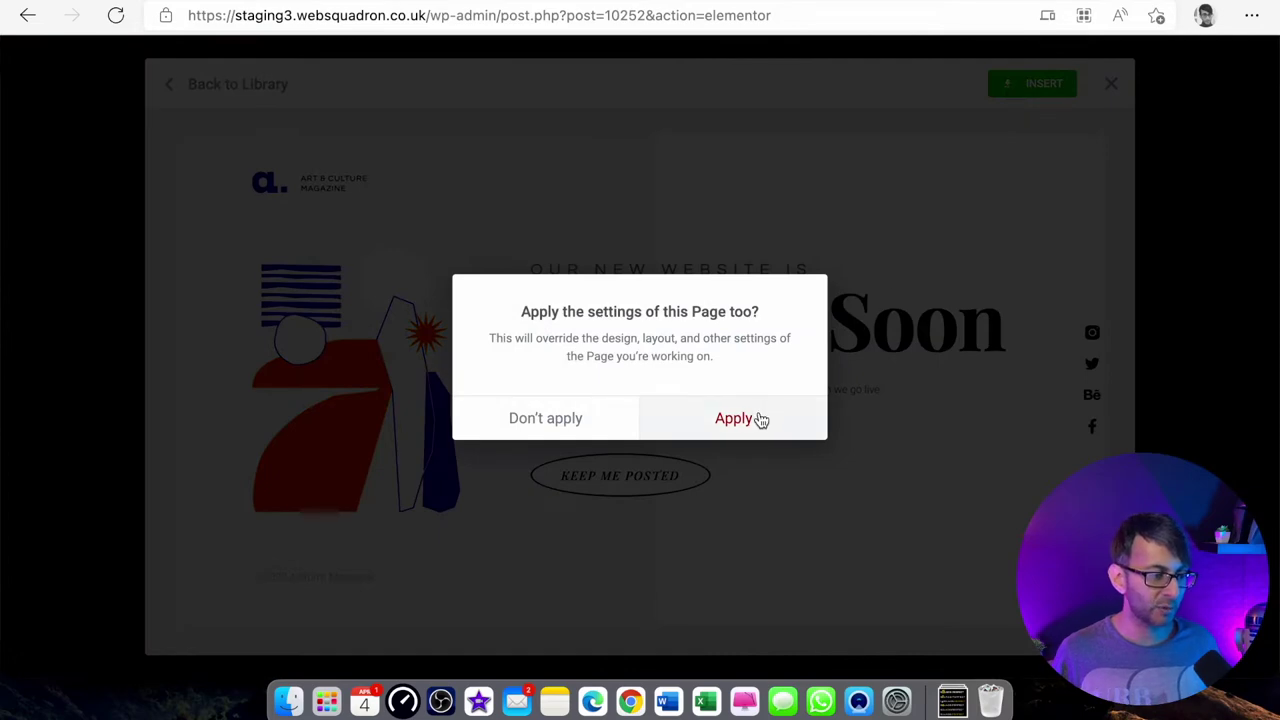
click(758, 420)
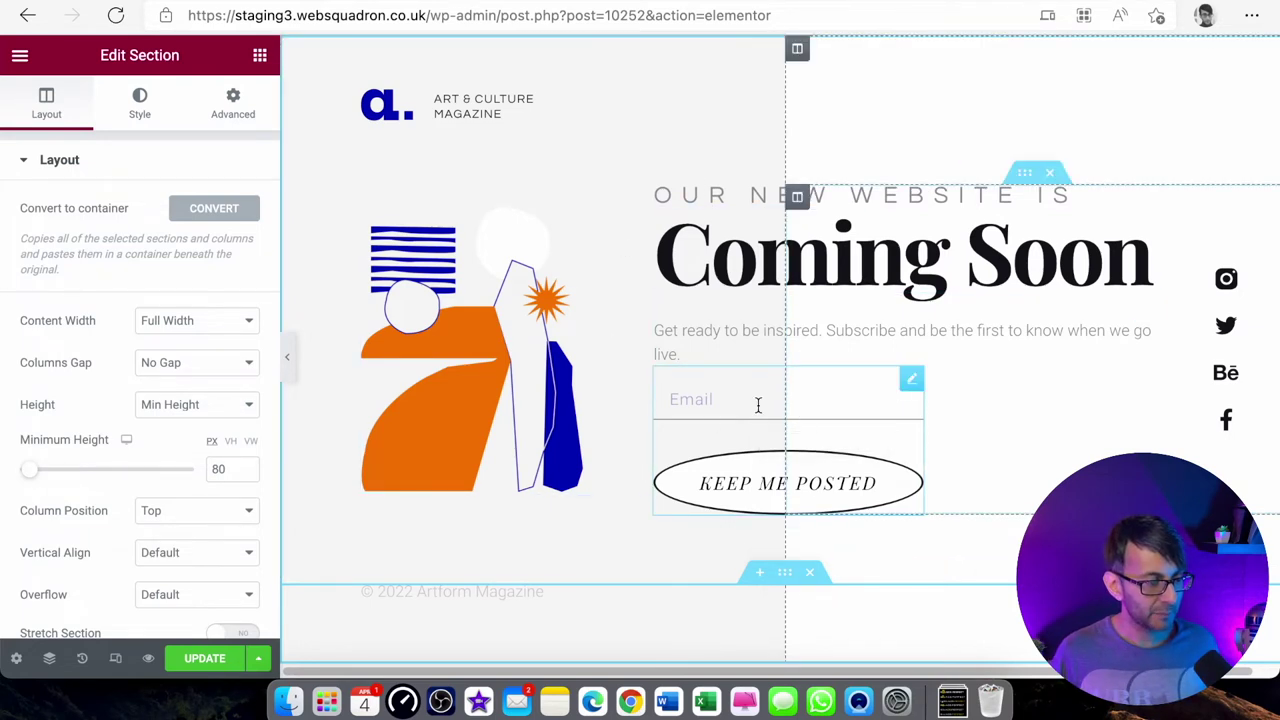
Step: Check the Email signup form, preview the page without the panel, and save with Update
click(760, 401)
click(909, 383)
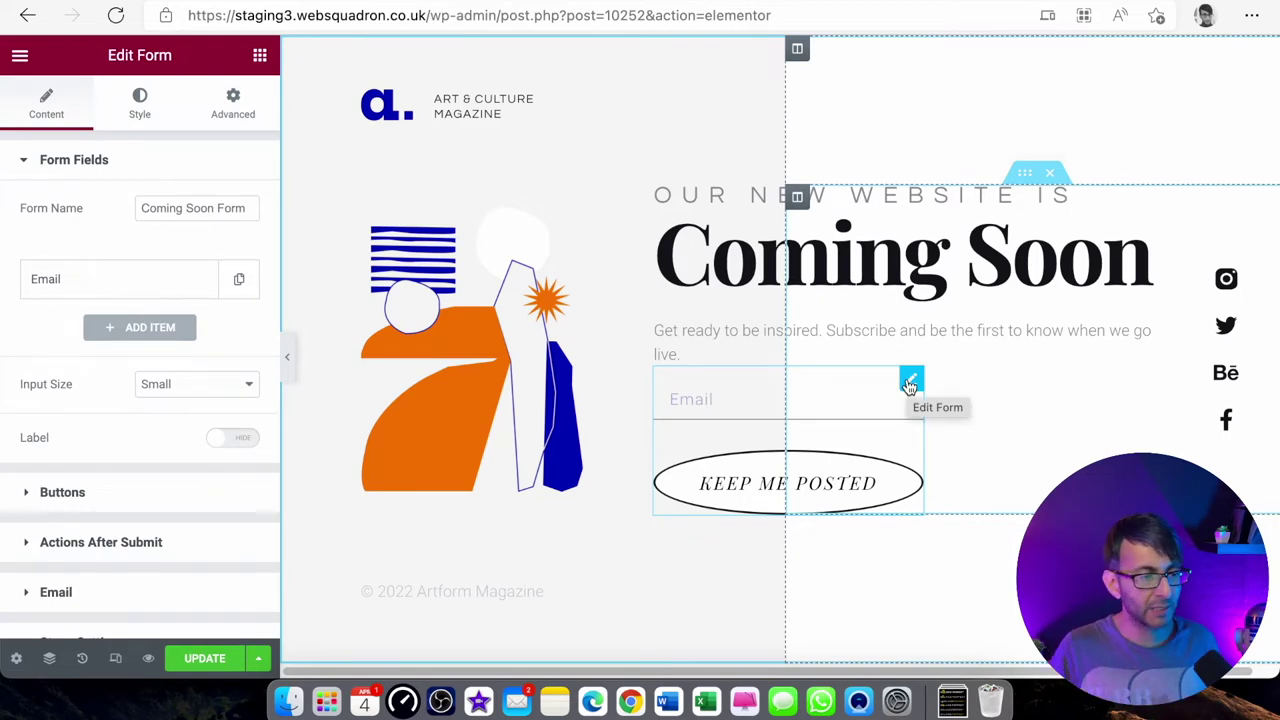
click(287, 358)
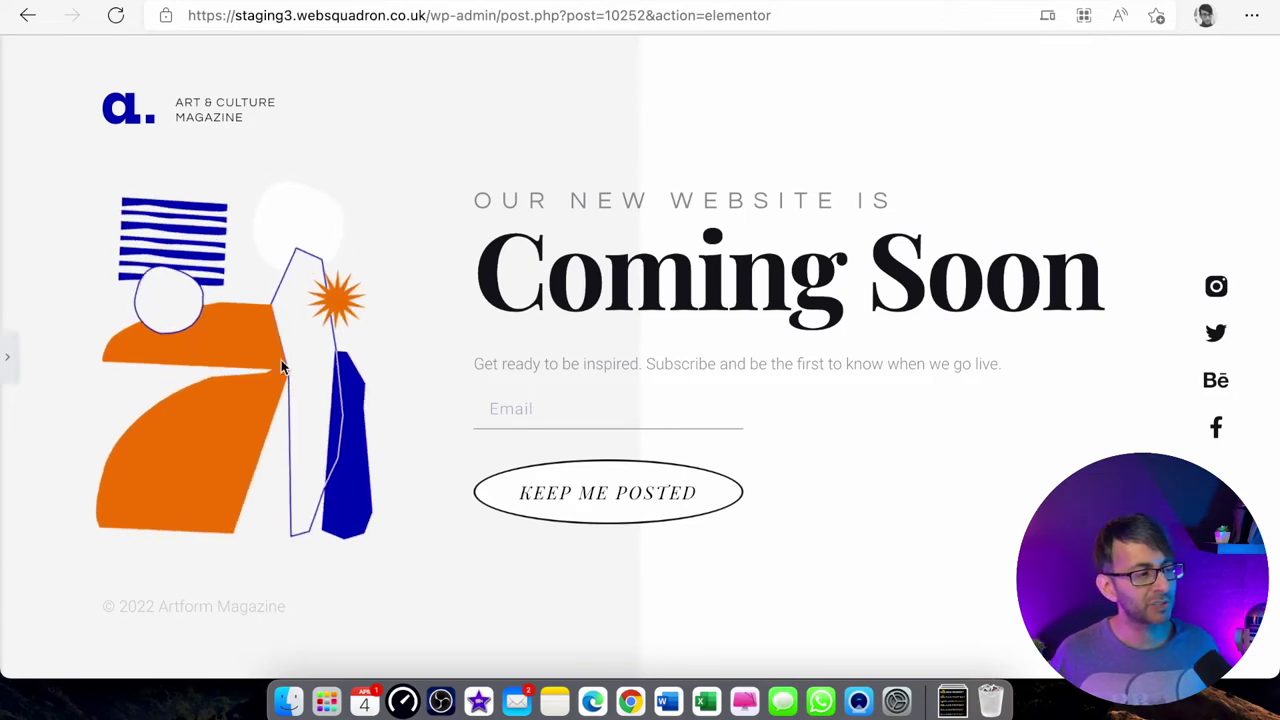
click(7, 362)
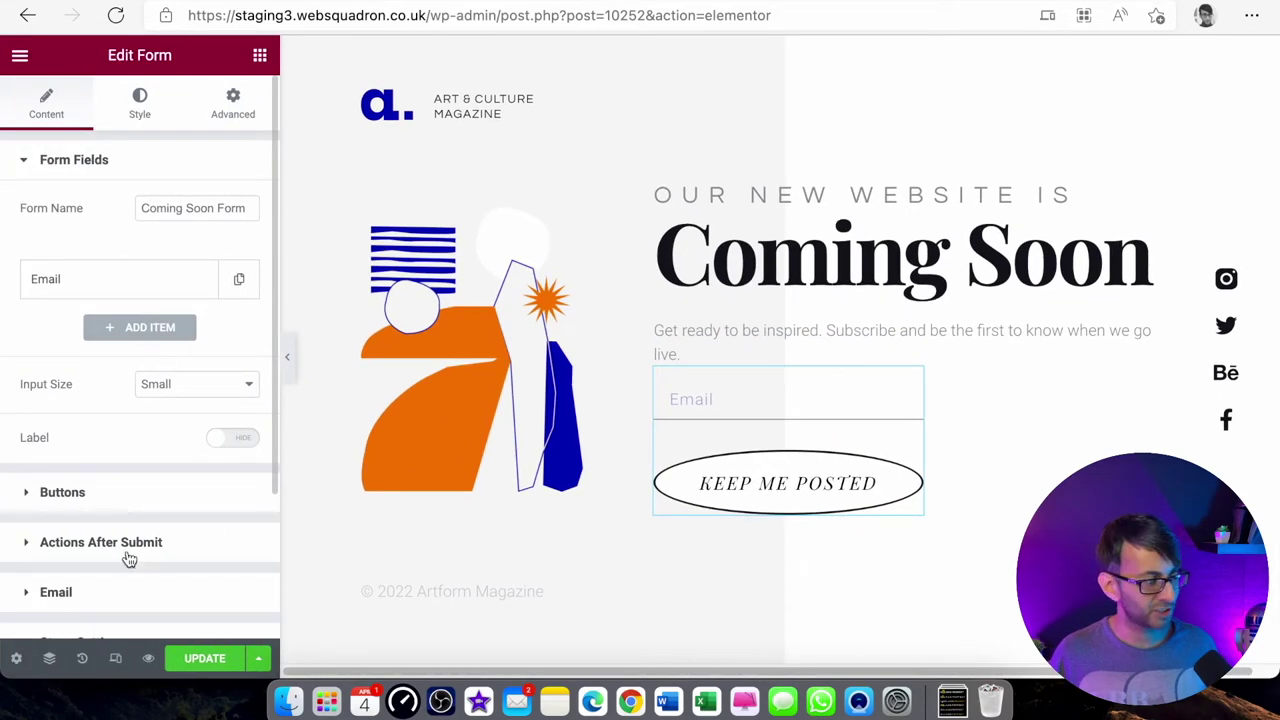
click(203, 662)
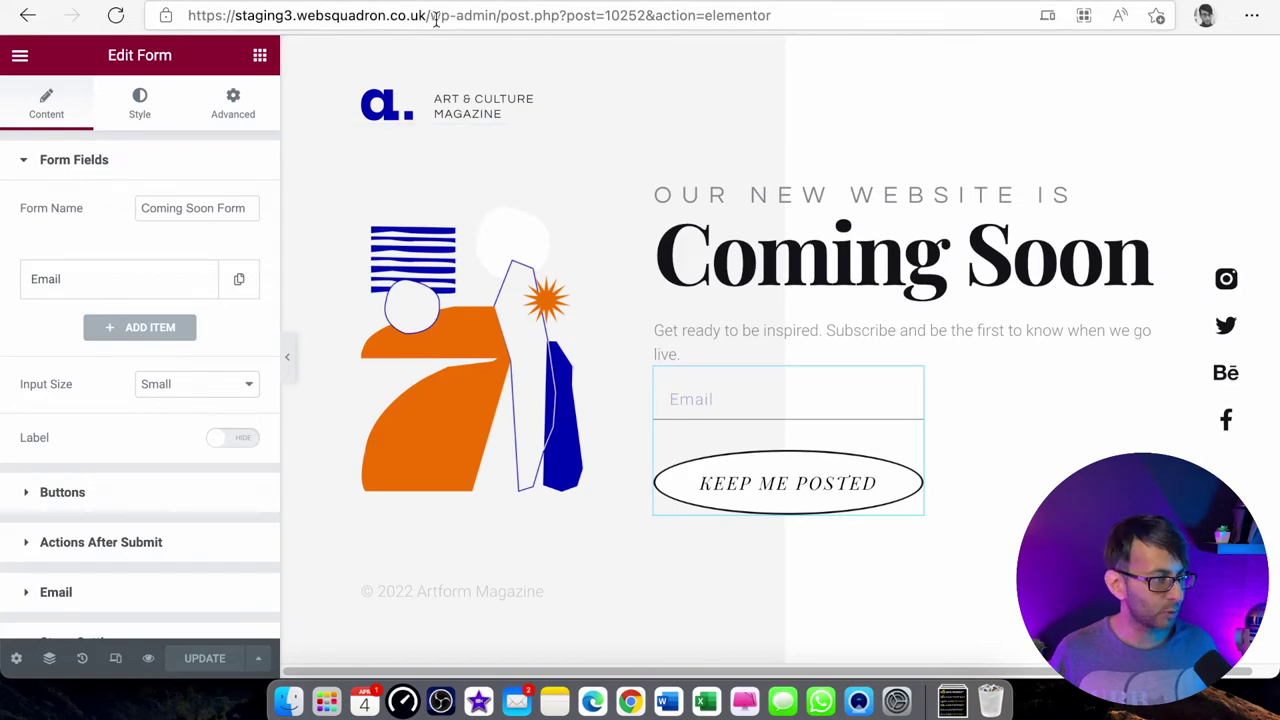
Step: View the site's front page by removing the admin path from the address
drag(432, 17, 965, 37)
key(BackSpace)
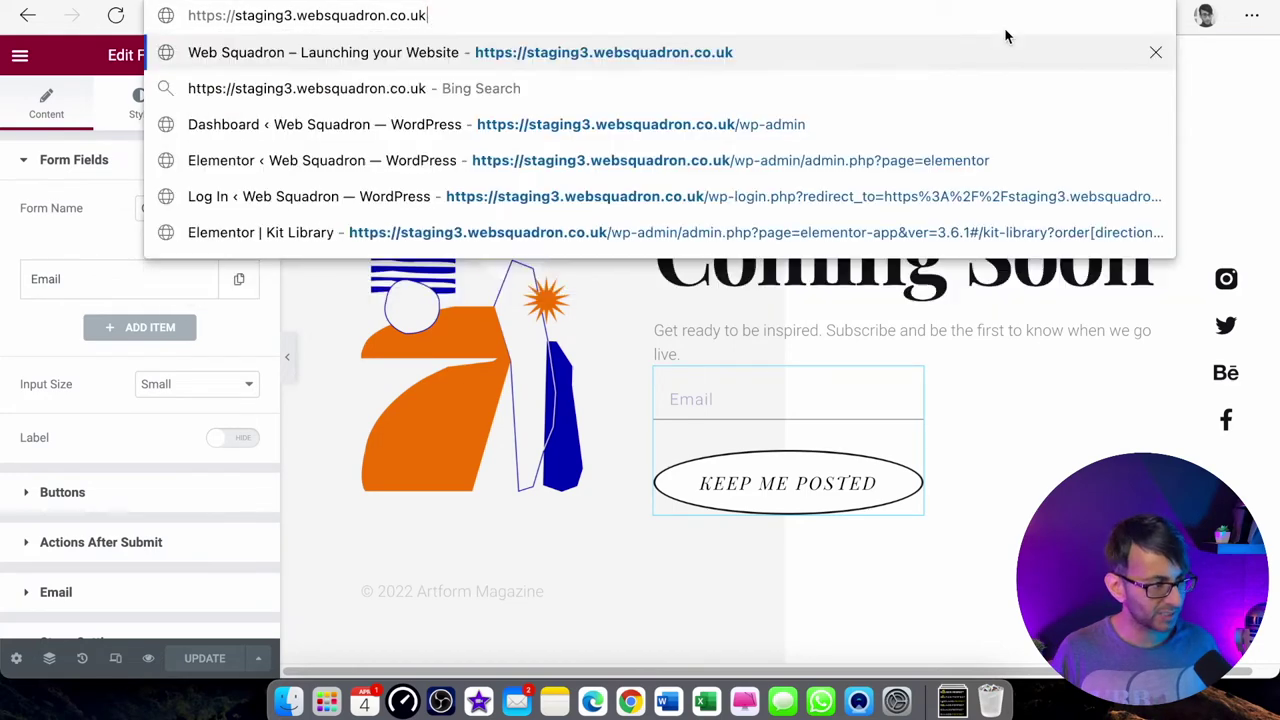
key(Return)
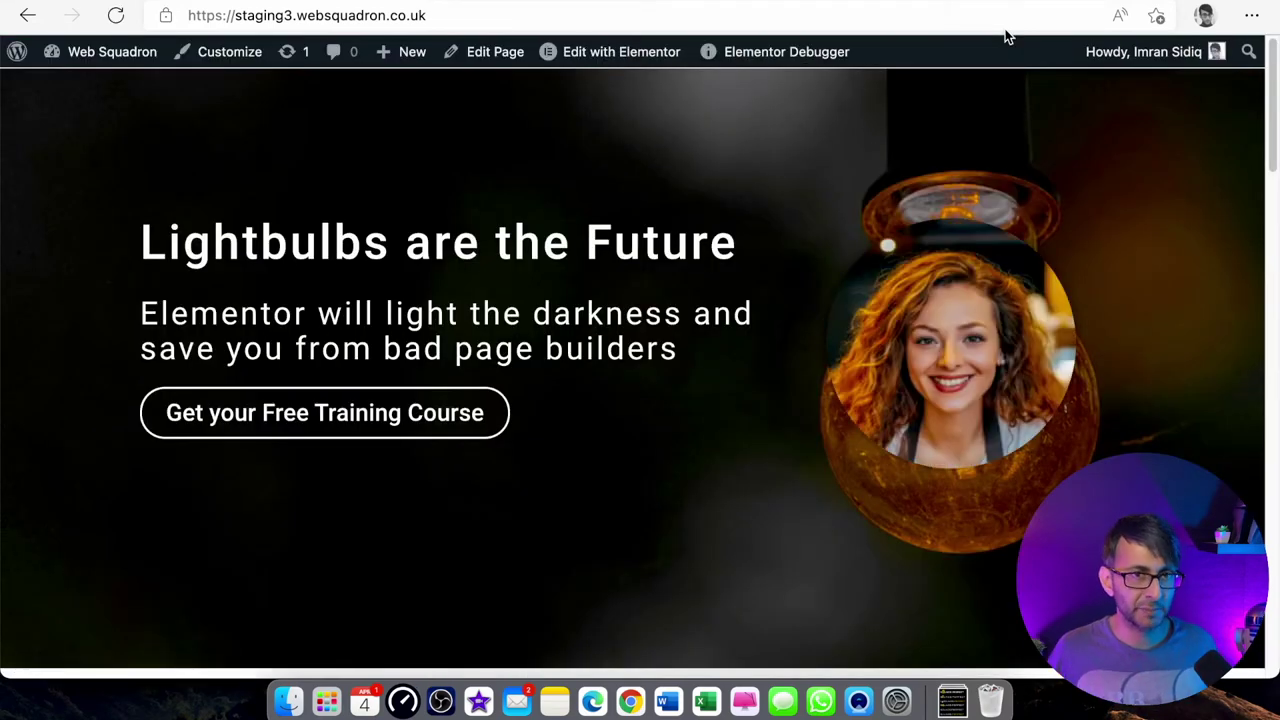
Step: Go to Elementor Tools from the Dashboard and show the Maintenance Mode tab
mouse_move(86, 66)
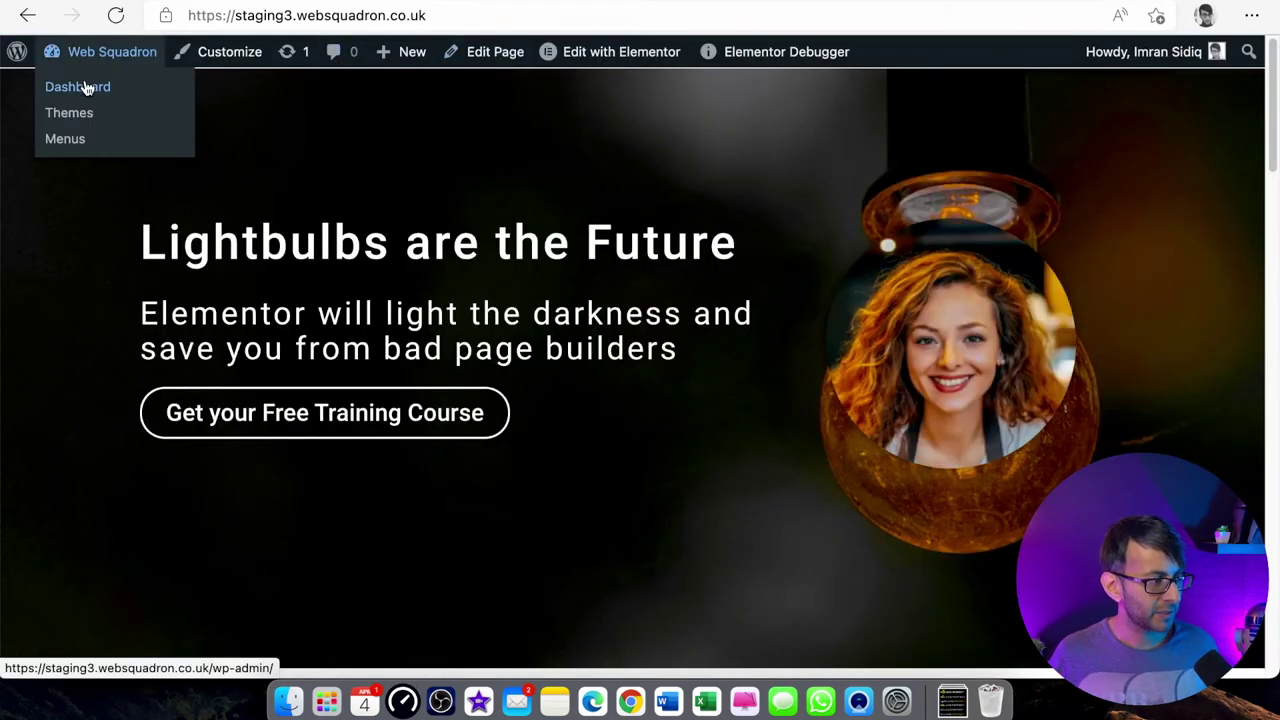
click(86, 87)
mouse_move(95, 515)
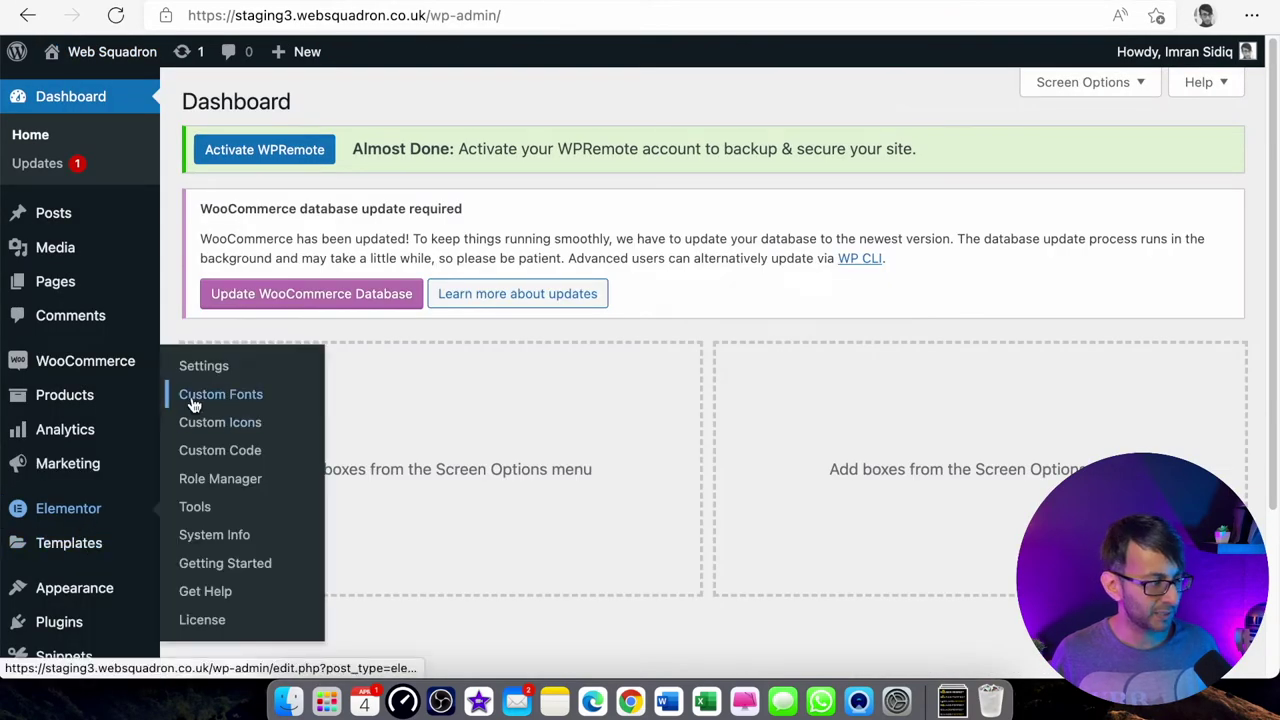
click(198, 503)
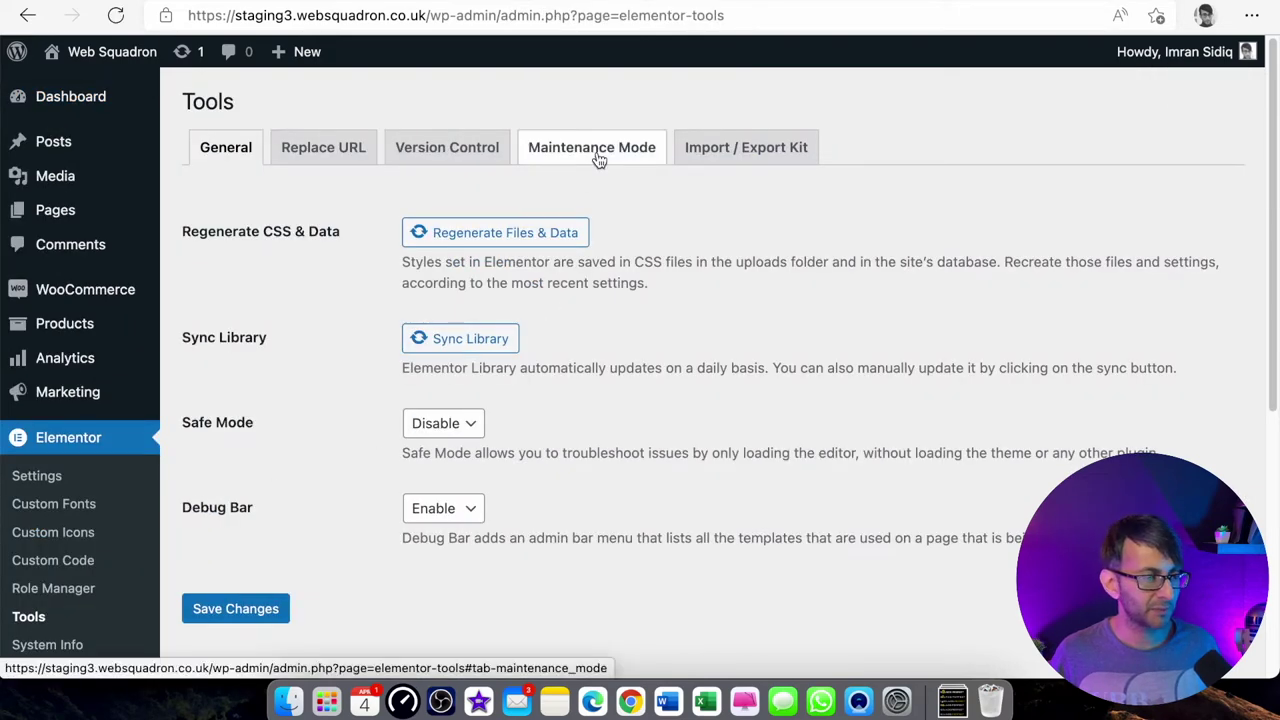
click(598, 158)
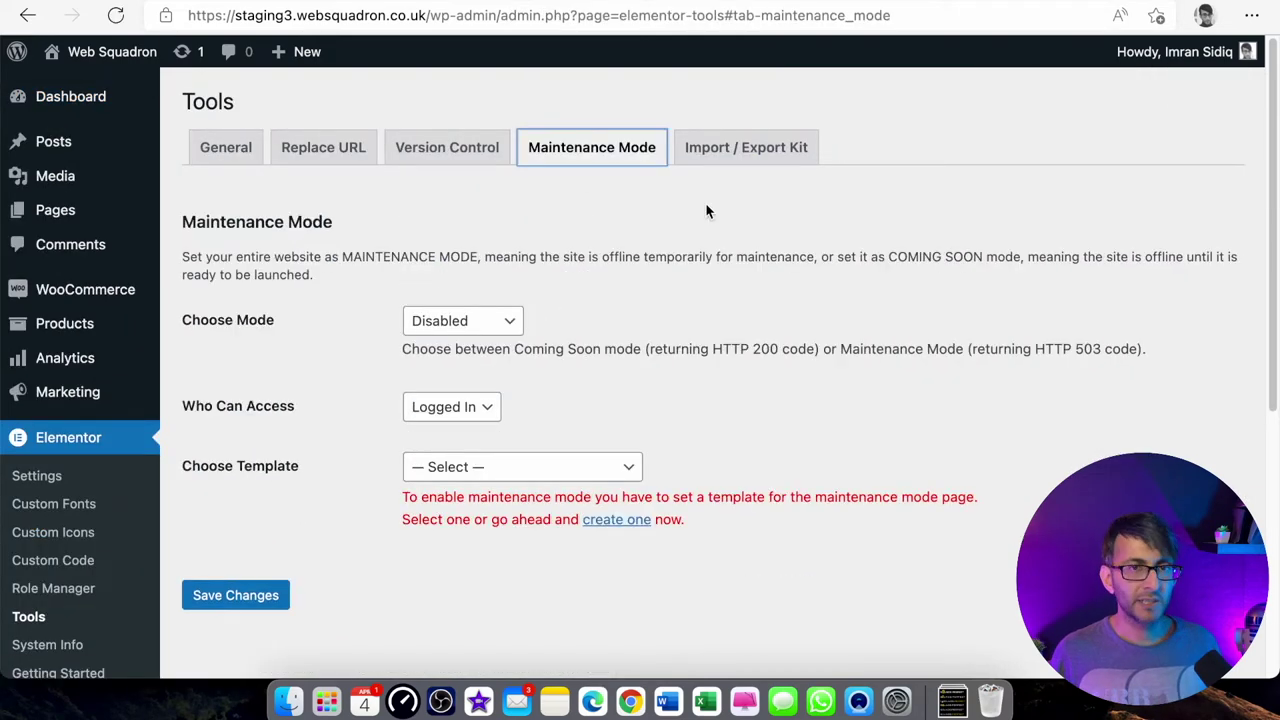
Step: Set the mode to Coming Soon and the template to ComingSoon Template
click(472, 322)
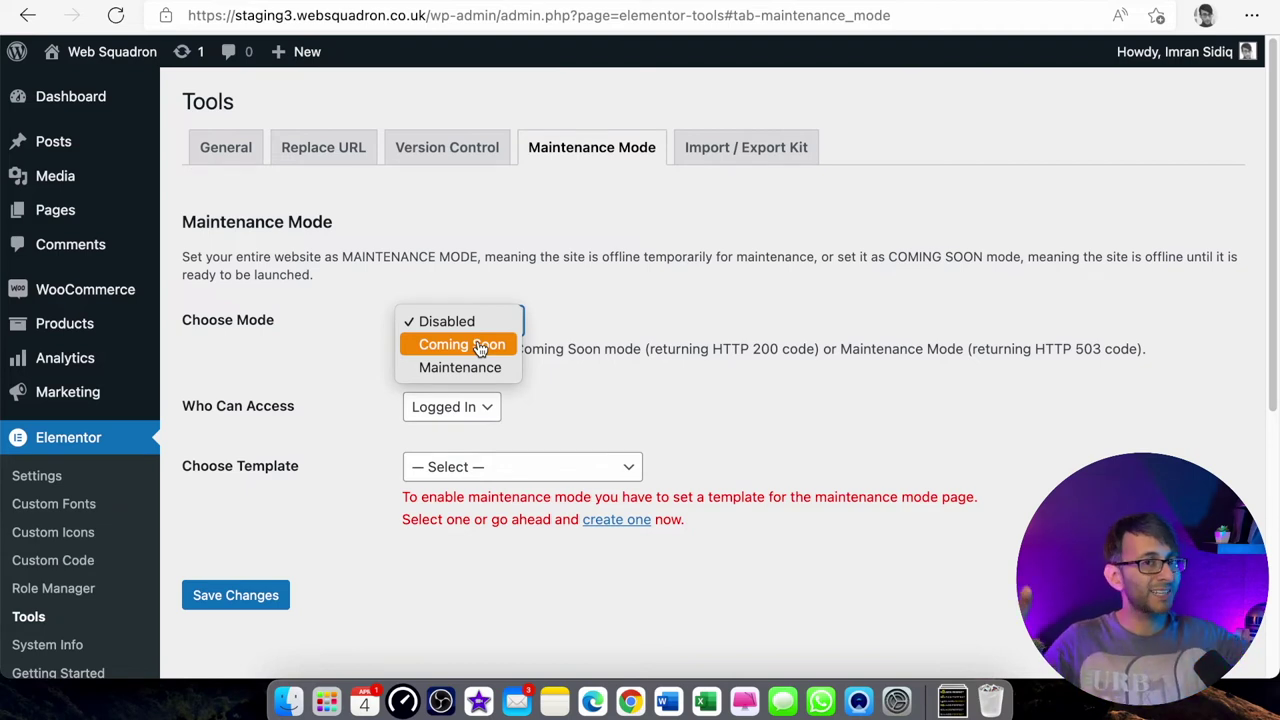
click(480, 345)
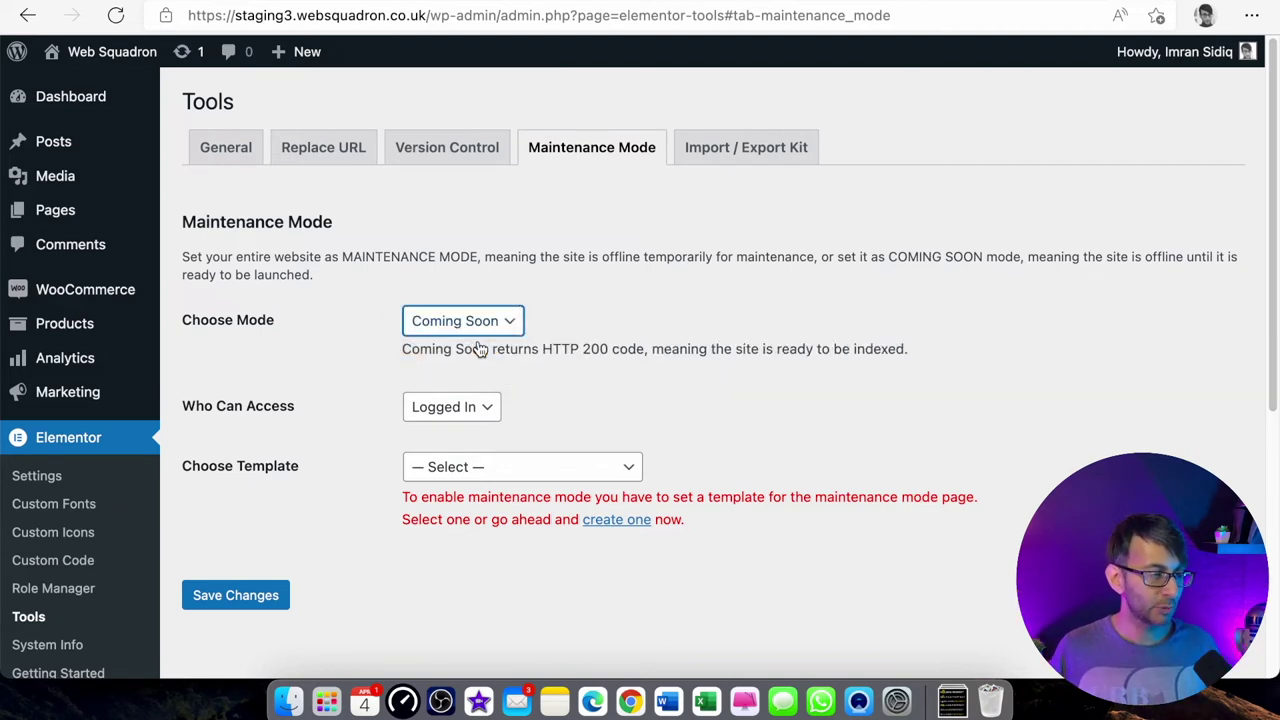
click(508, 467)
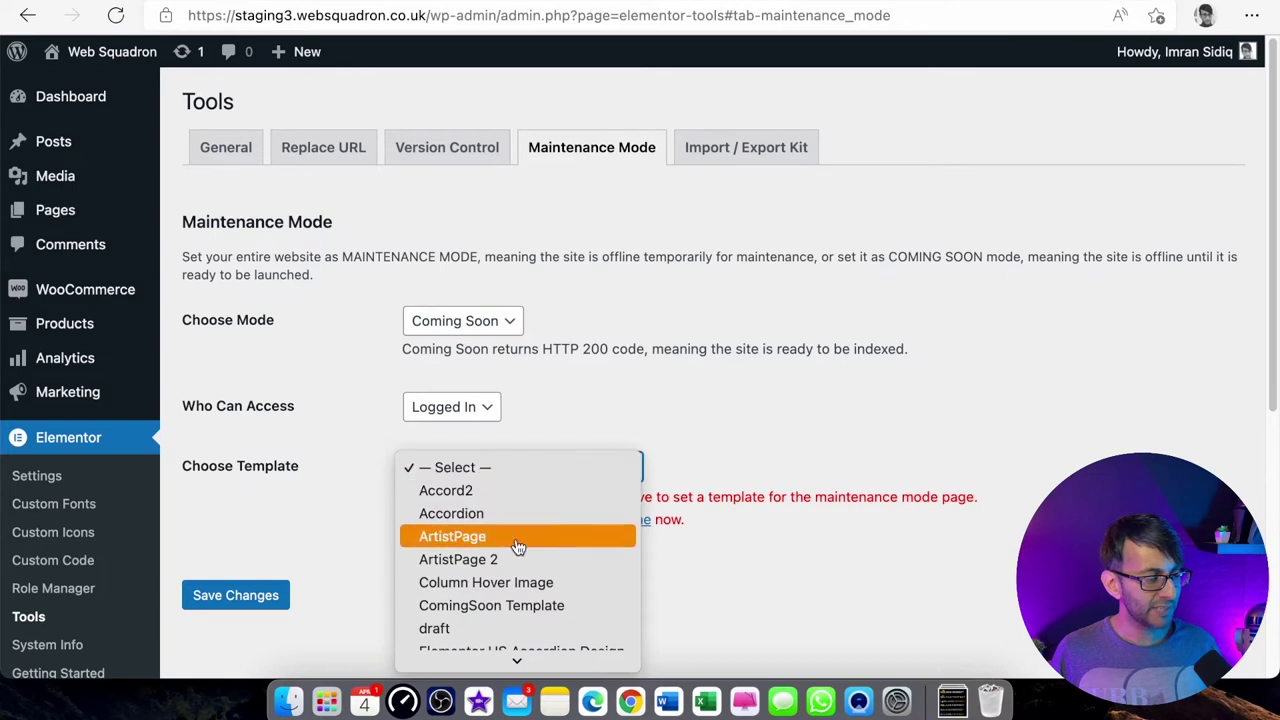
click(550, 612)
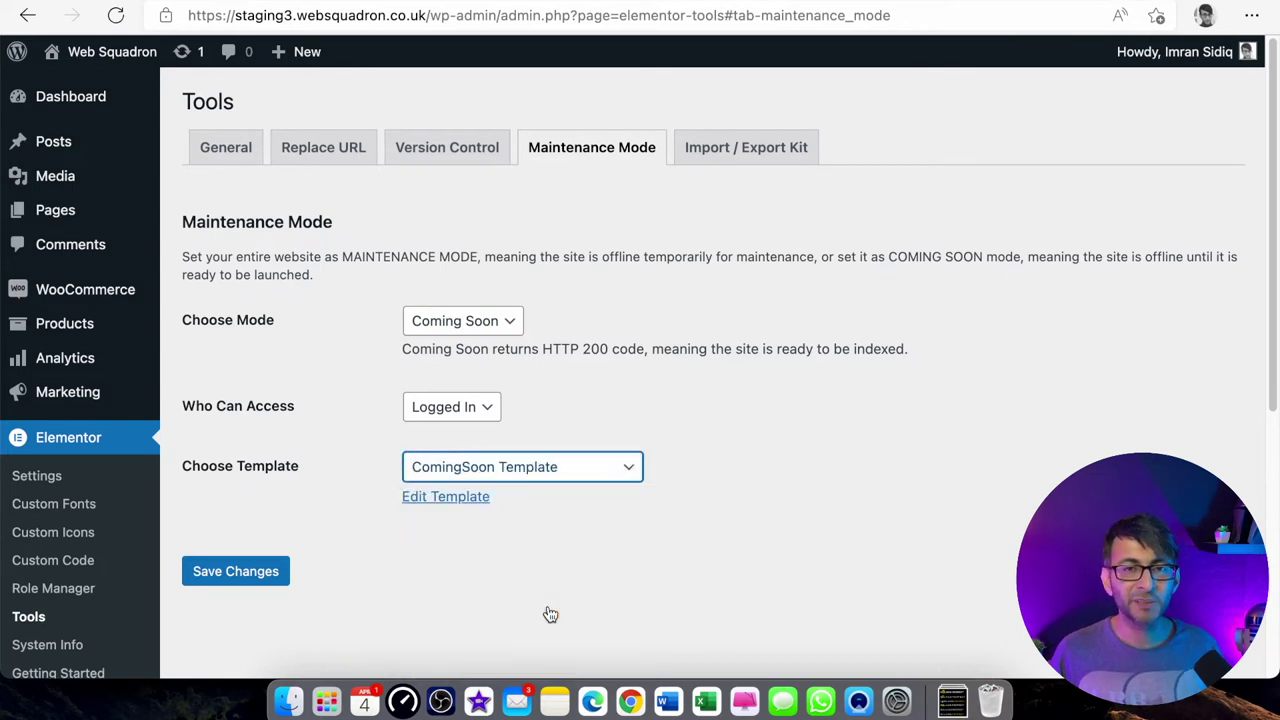
click(488, 412)
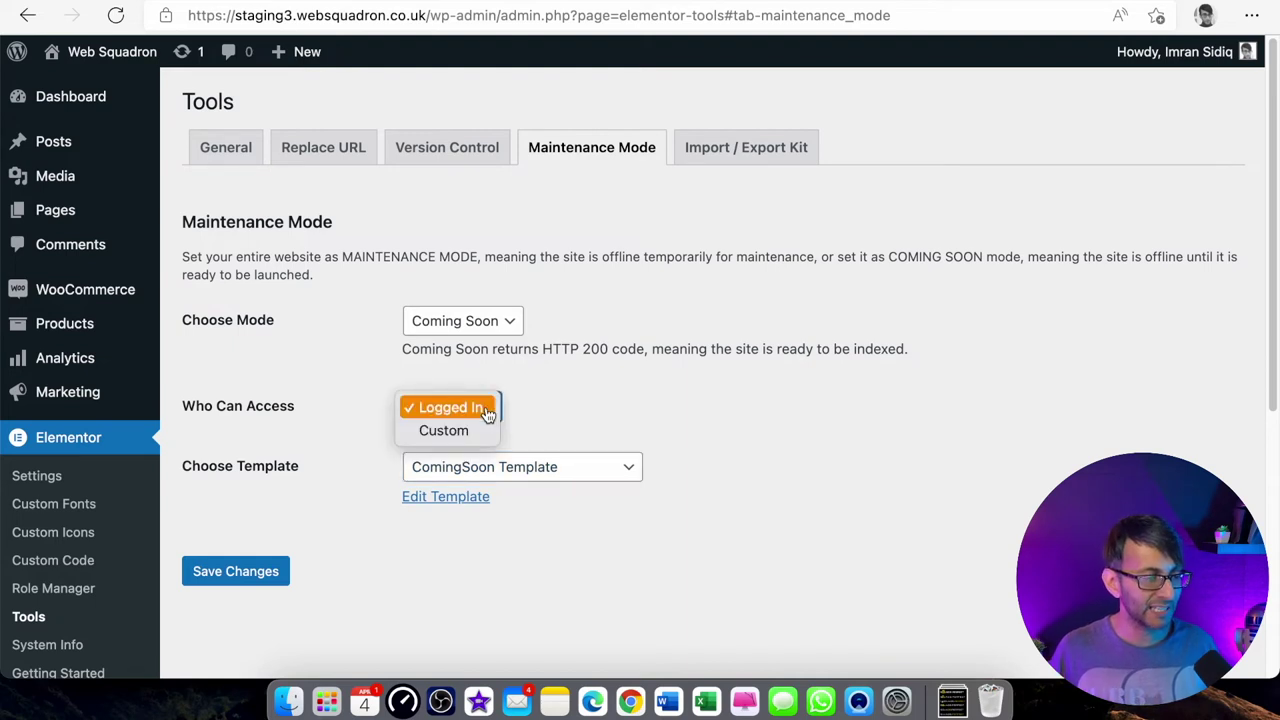
click(482, 430)
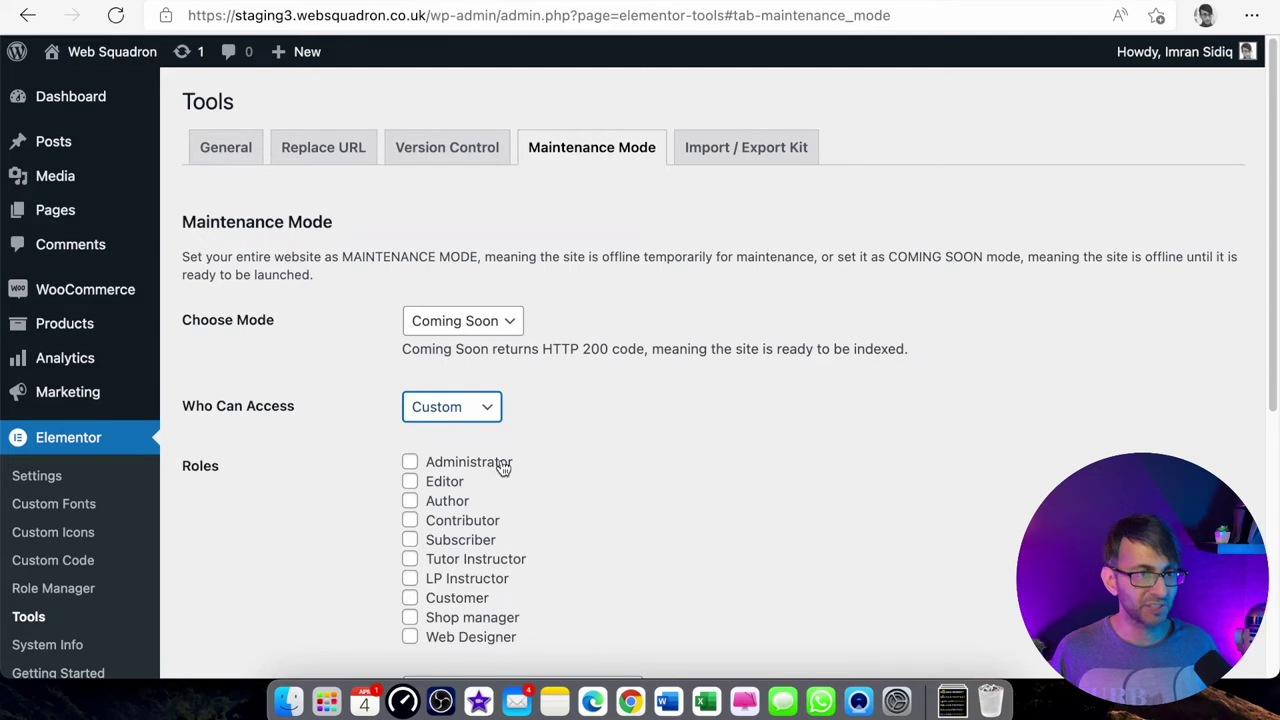
click(503, 468)
click(441, 486)
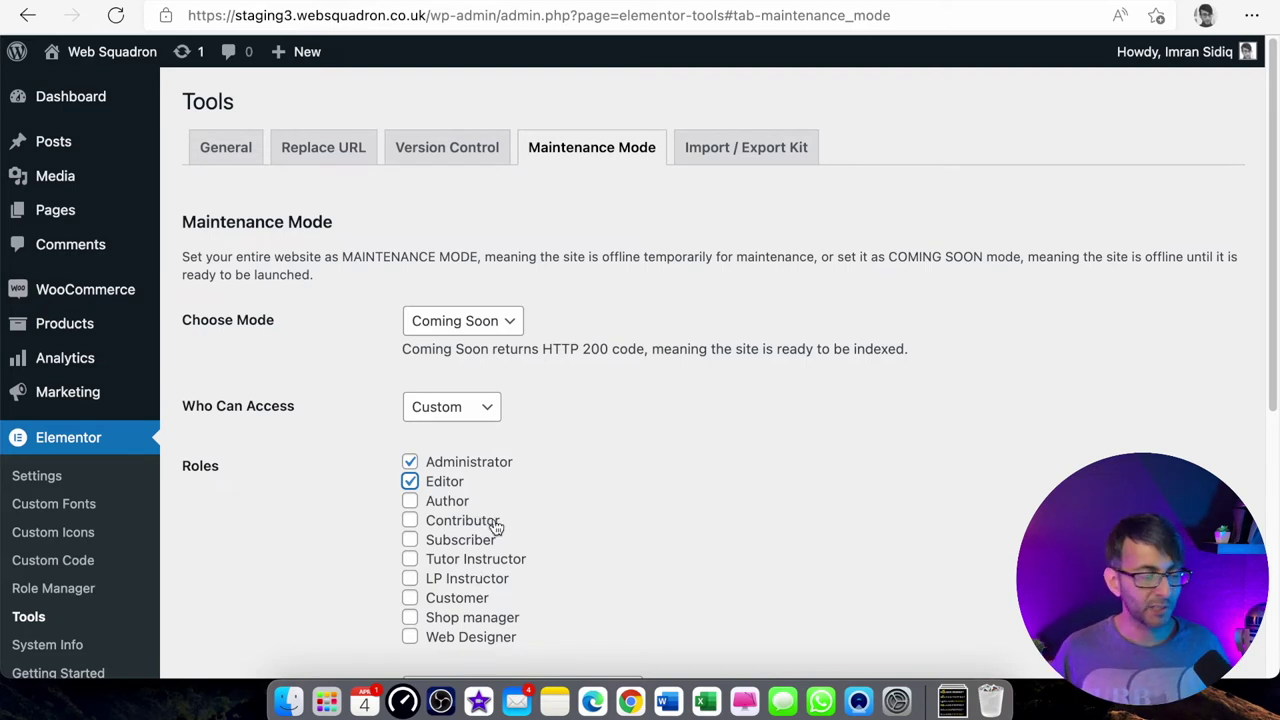
click(410, 481)
click(442, 420)
click(440, 386)
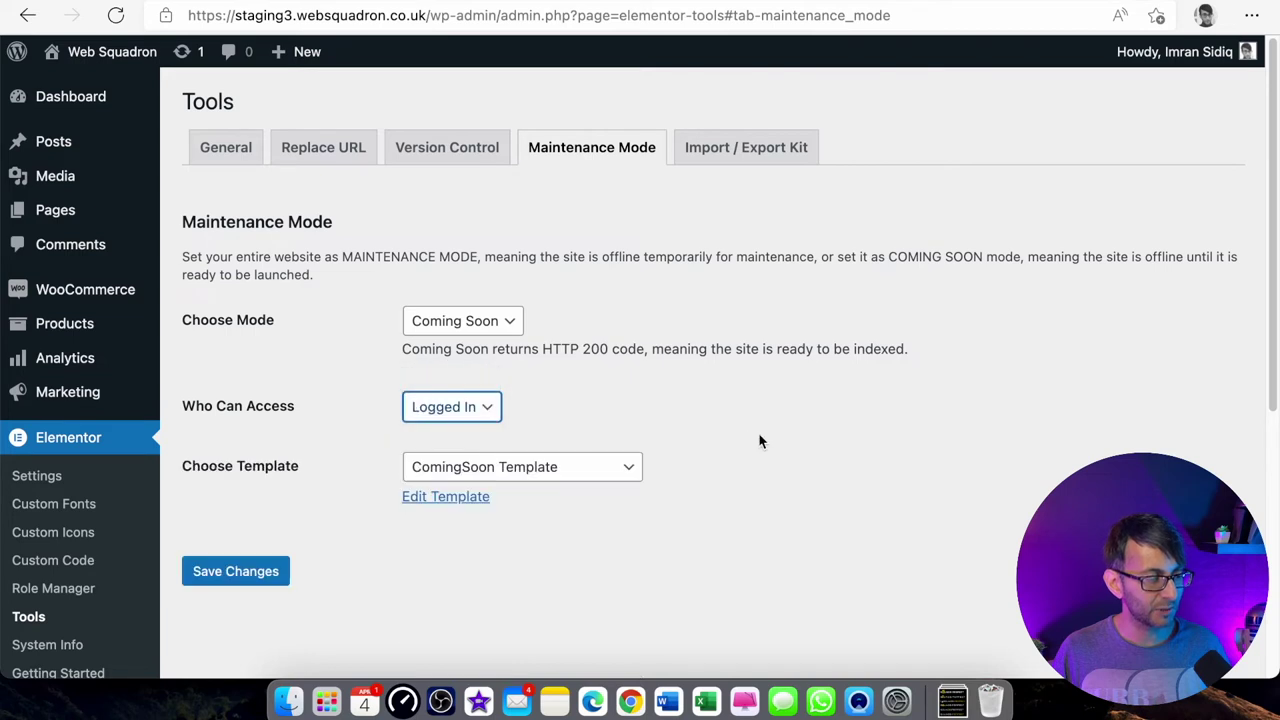
click(257, 585)
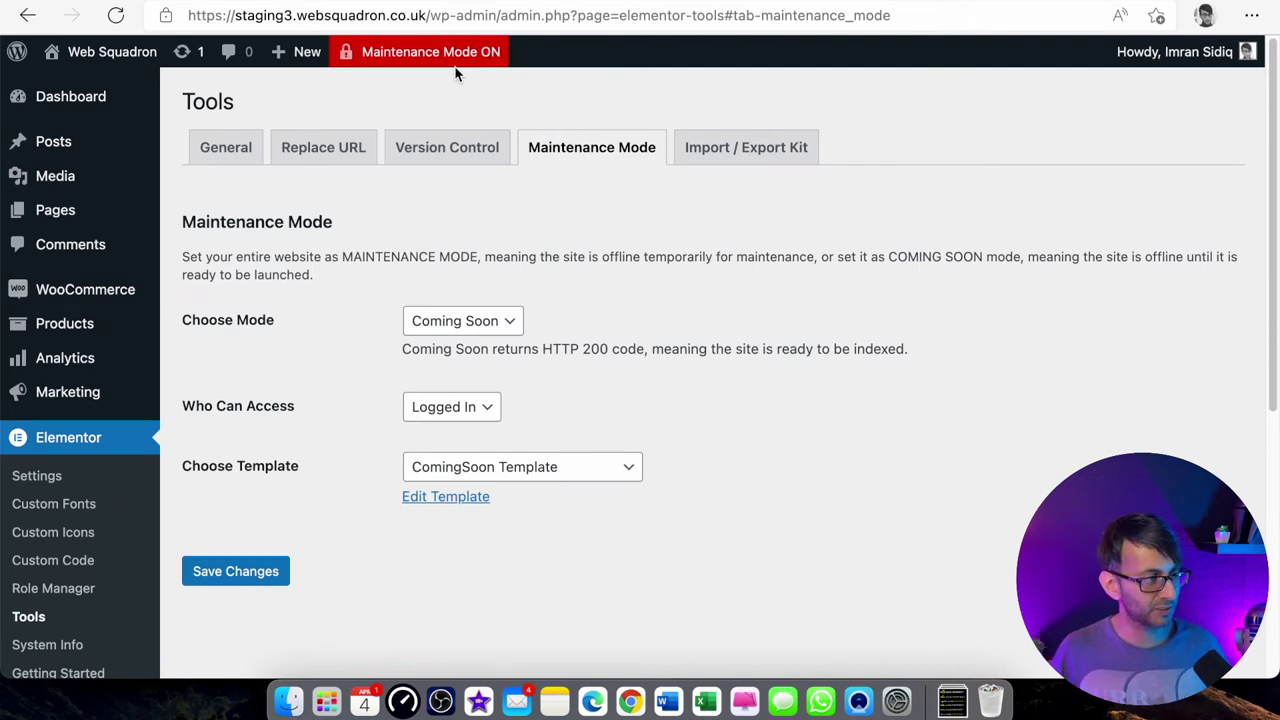
Step: Copy the site's base address and open a new InPrivate window
drag(431, 15, 140, 20)
key(super+c)
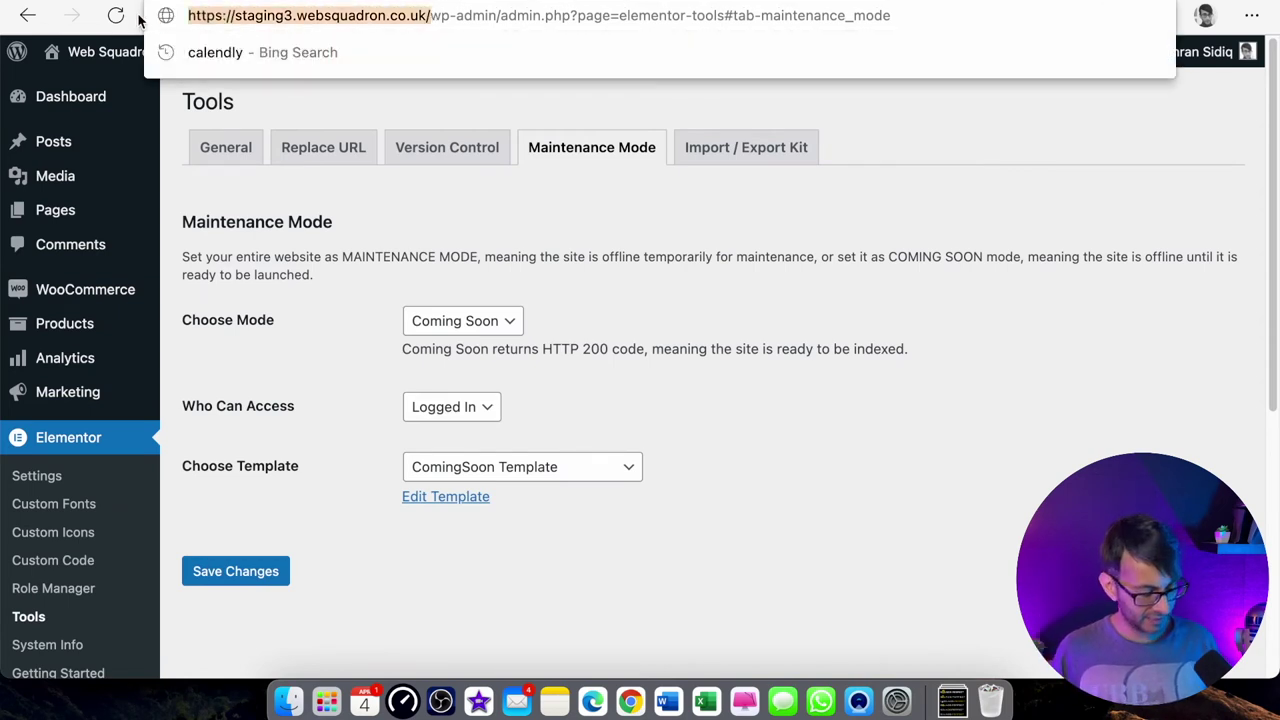
click(1170, 220)
click(1251, 15)
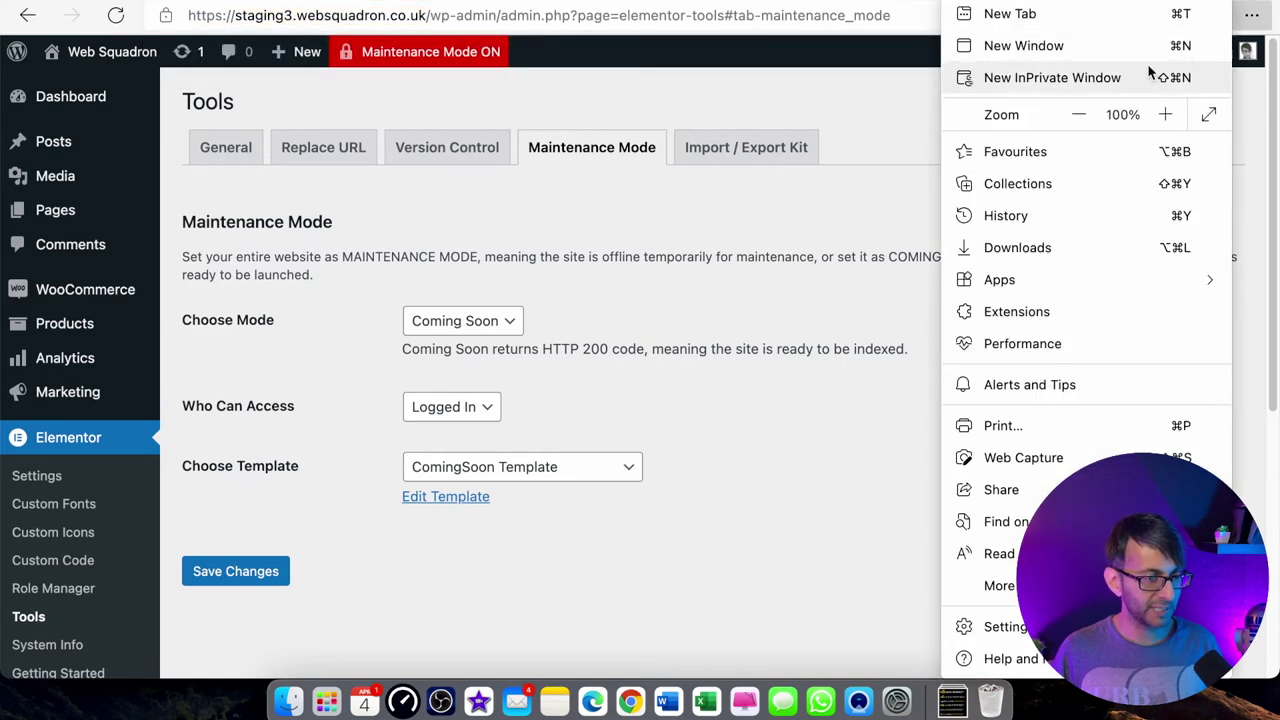
click(1150, 77)
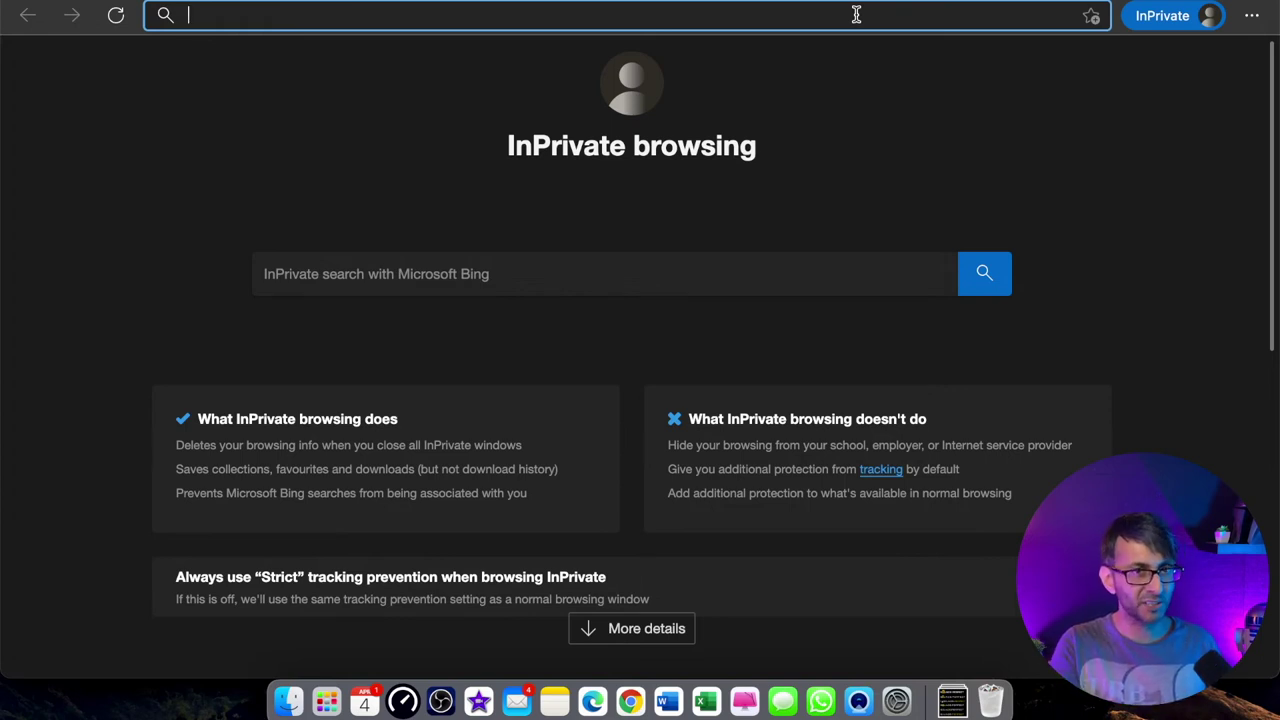
Step: Load the site privately to see the Coming Soon page, then return to admin
key(super+v)
key(Return)
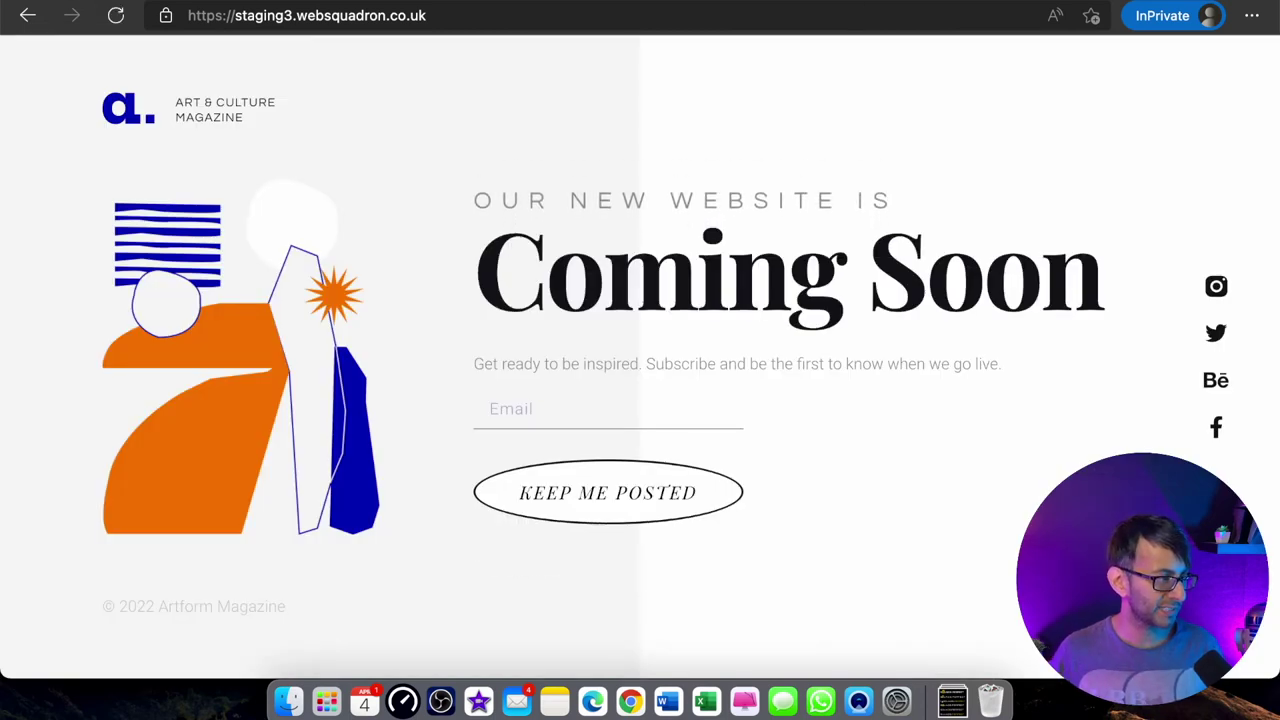
key(super+grave)
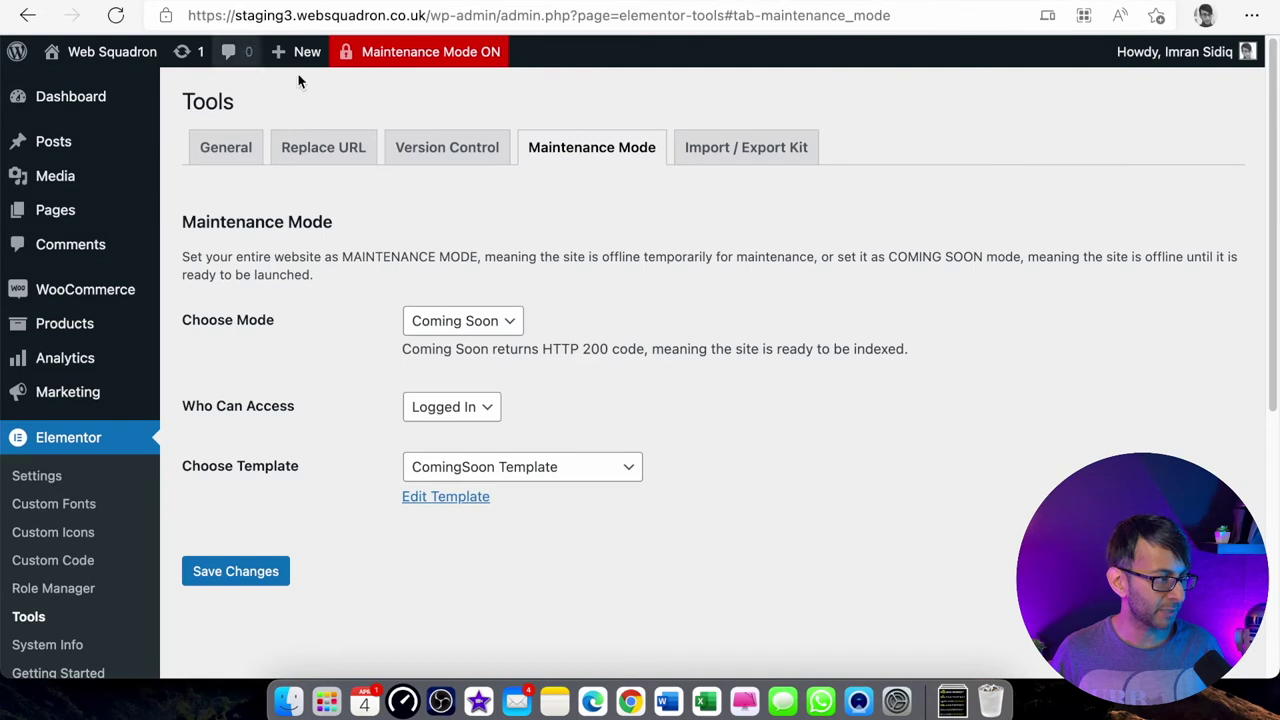
Step: Switch the mode to Maintenance and highlight the HTTP 503 explanation
click(508, 330)
click(459, 344)
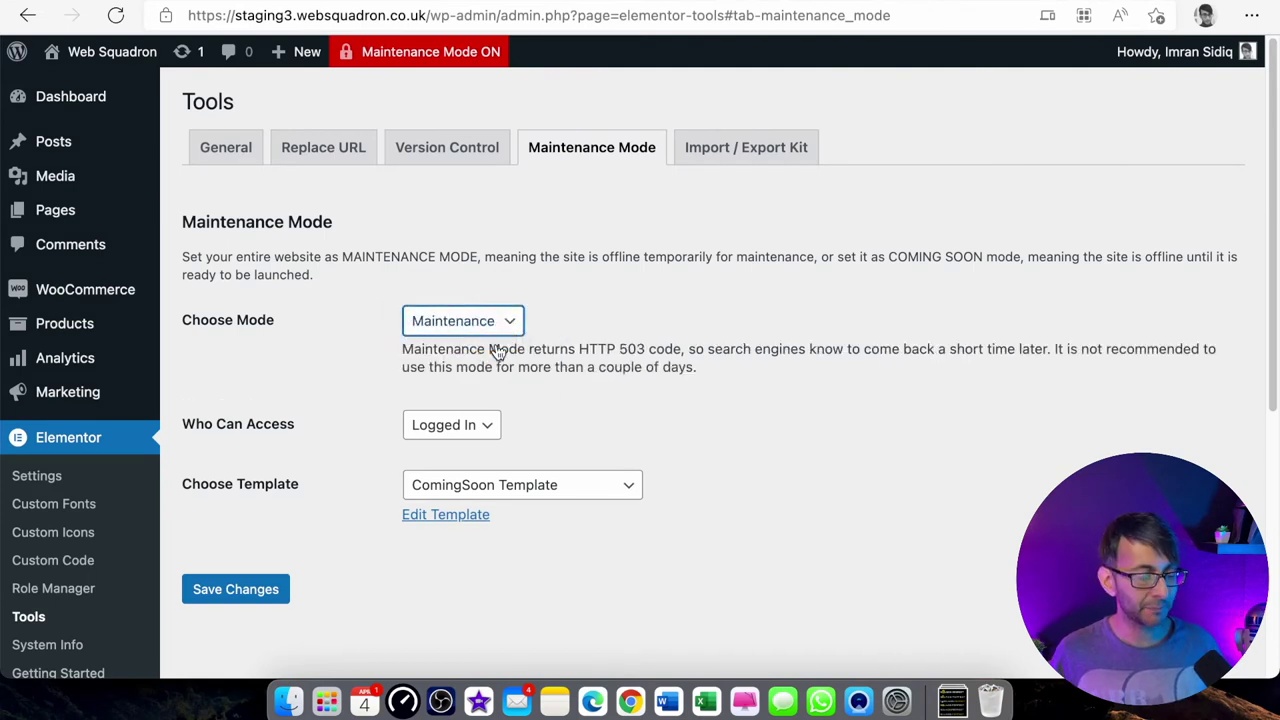
drag(568, 349, 750, 350)
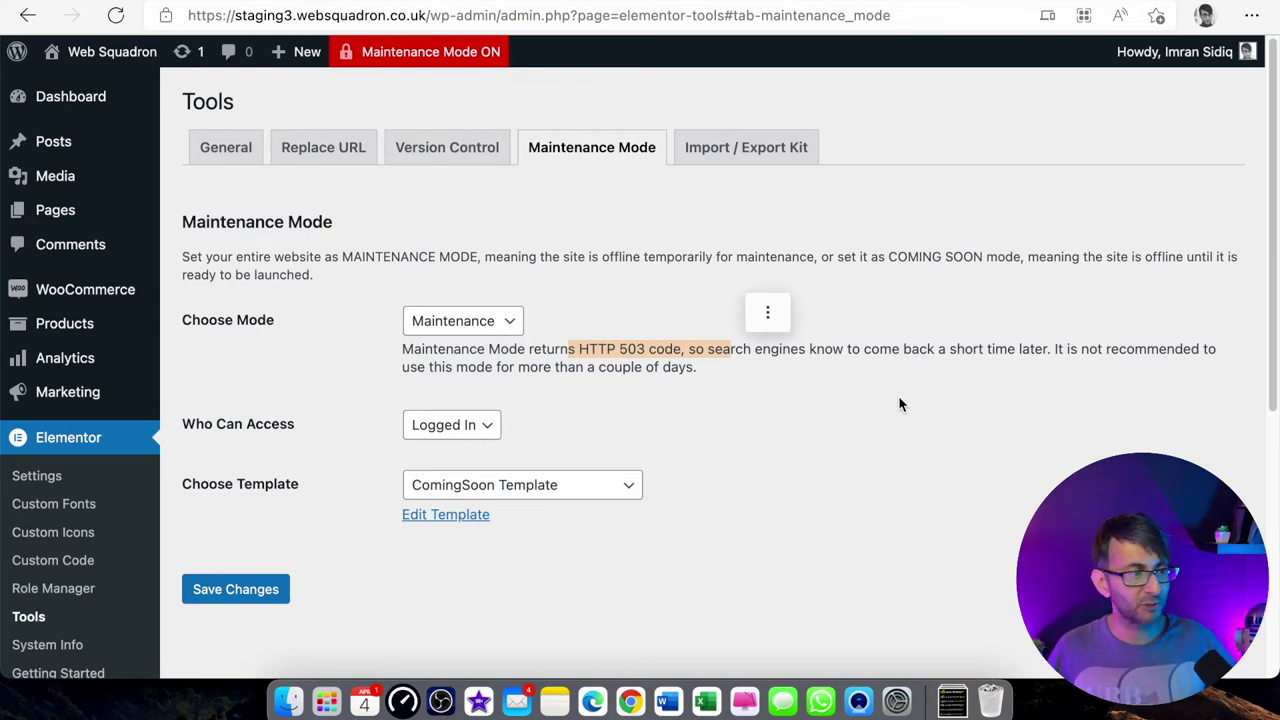
Step: Keep Maintenance mode, choose the Vulcan Ninja template, and save the settings
click(468, 322)
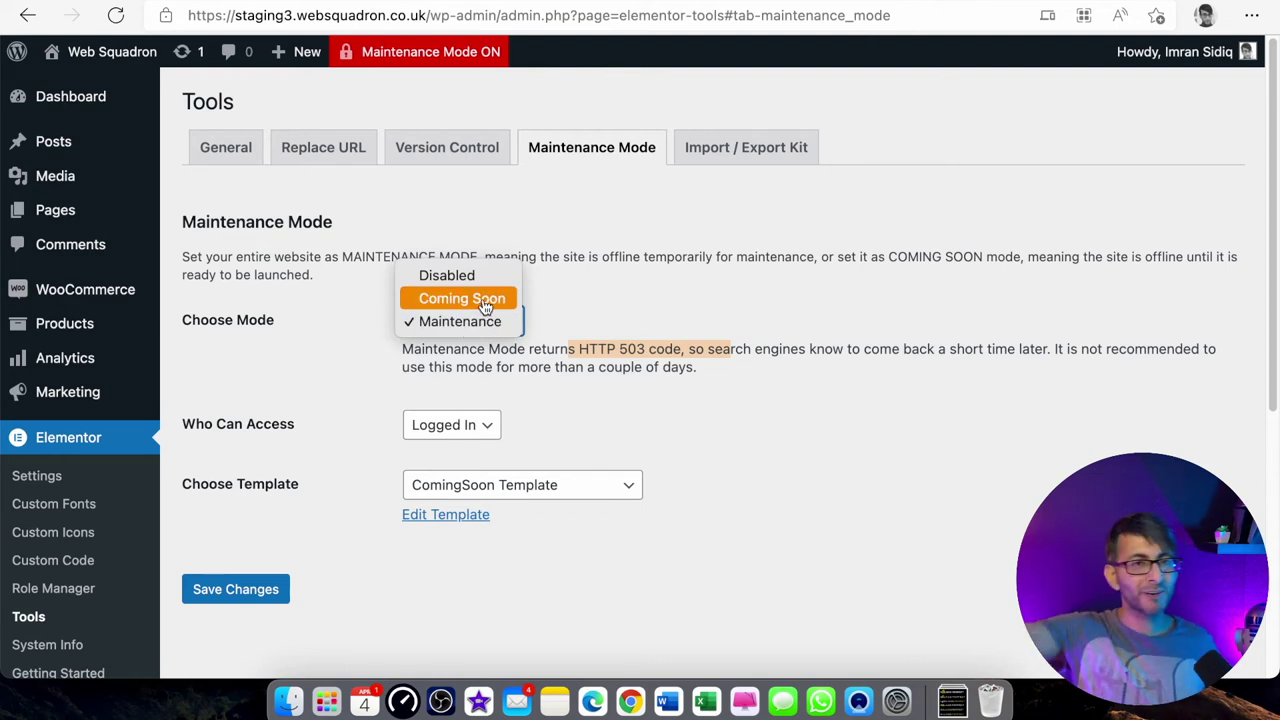
click(760, 467)
click(620, 485)
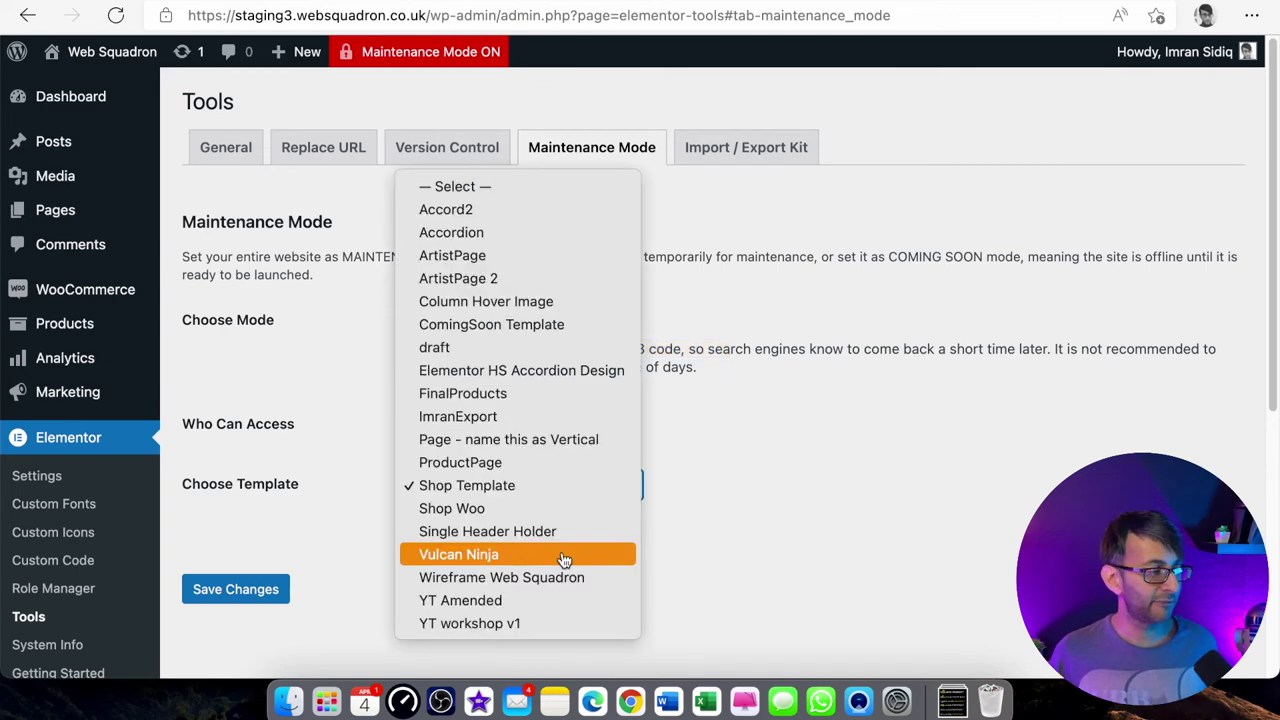
click(563, 555)
click(256, 592)
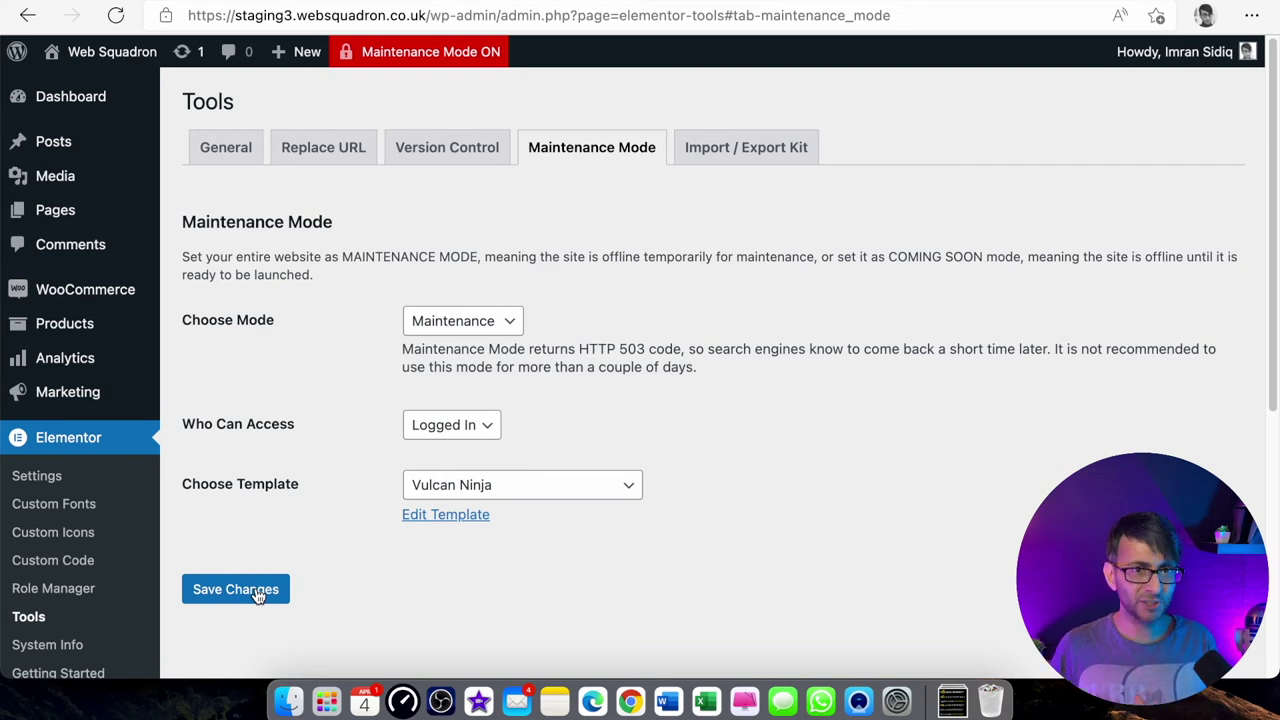
click(1249, 20)
Step: View the staging site's Vulcan Ninja maintenance page in an Edge InPrivate window, then return to the admin settings
click(1020, 86)
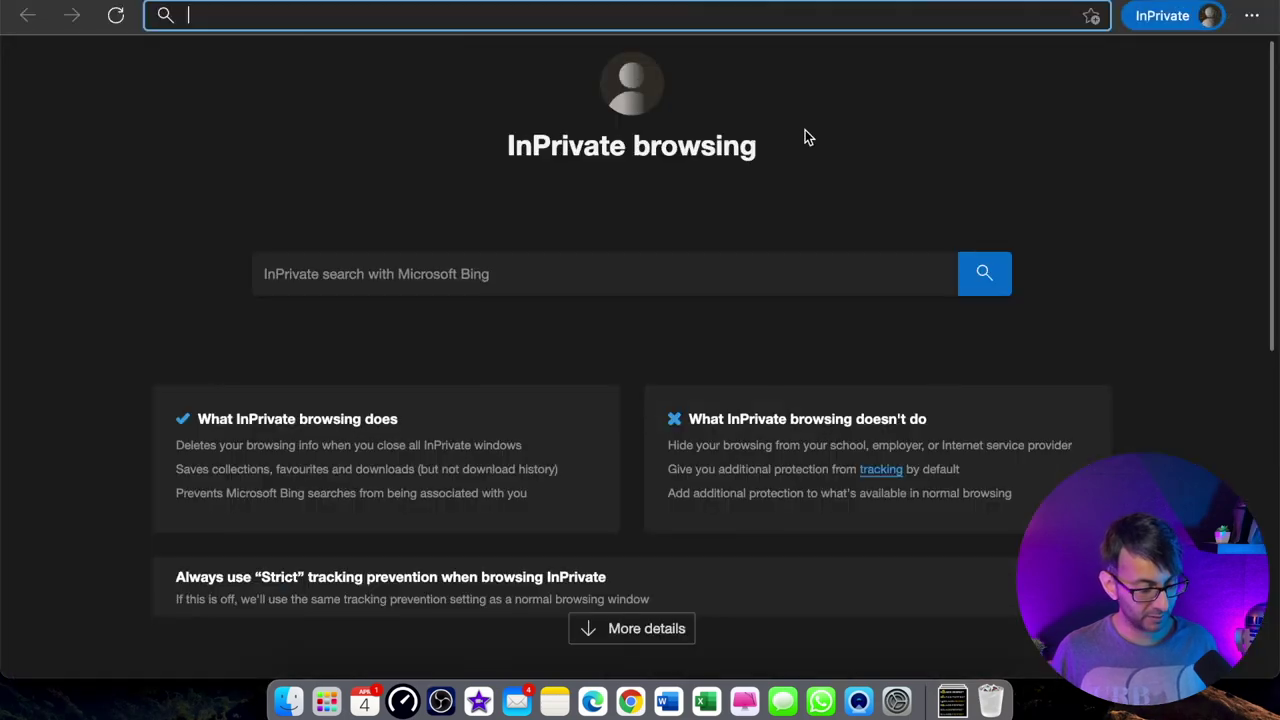
key(super+v)
key(Return)
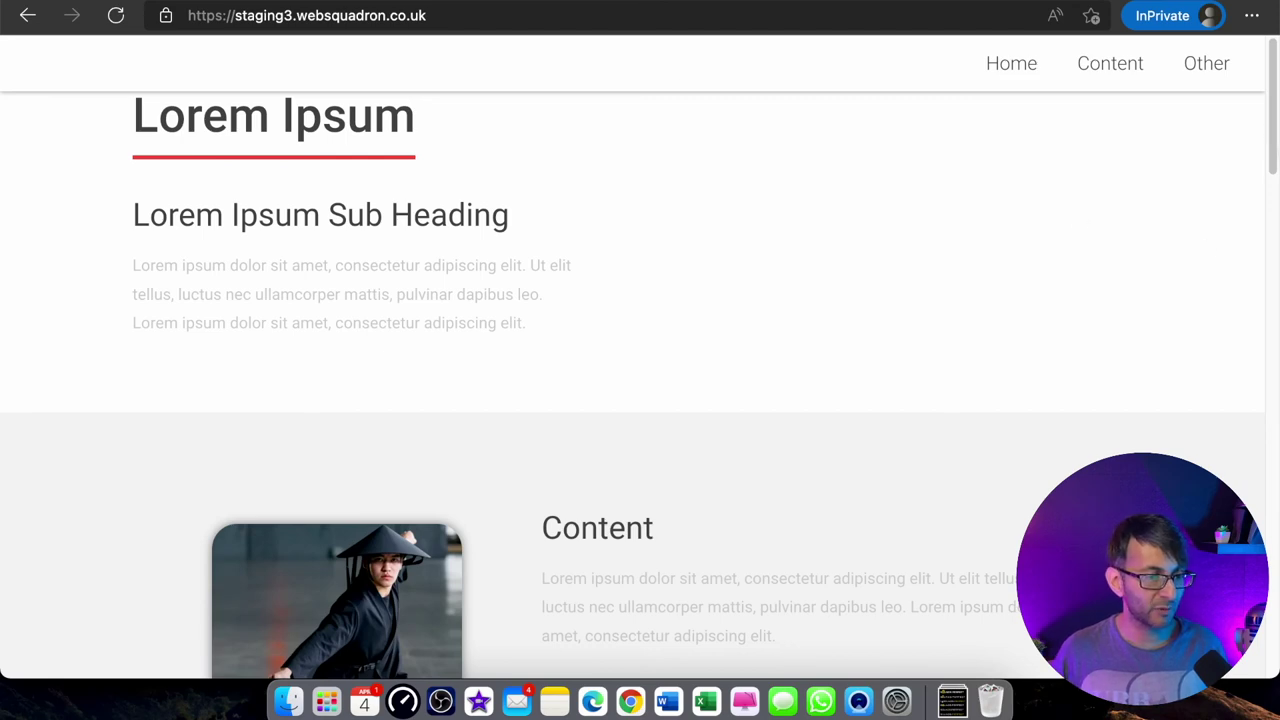
mouse_move(1268, 120)
mouse_down()
mouse_move(1276, 413)
mouse_move(1276, 128)
mouse_up()
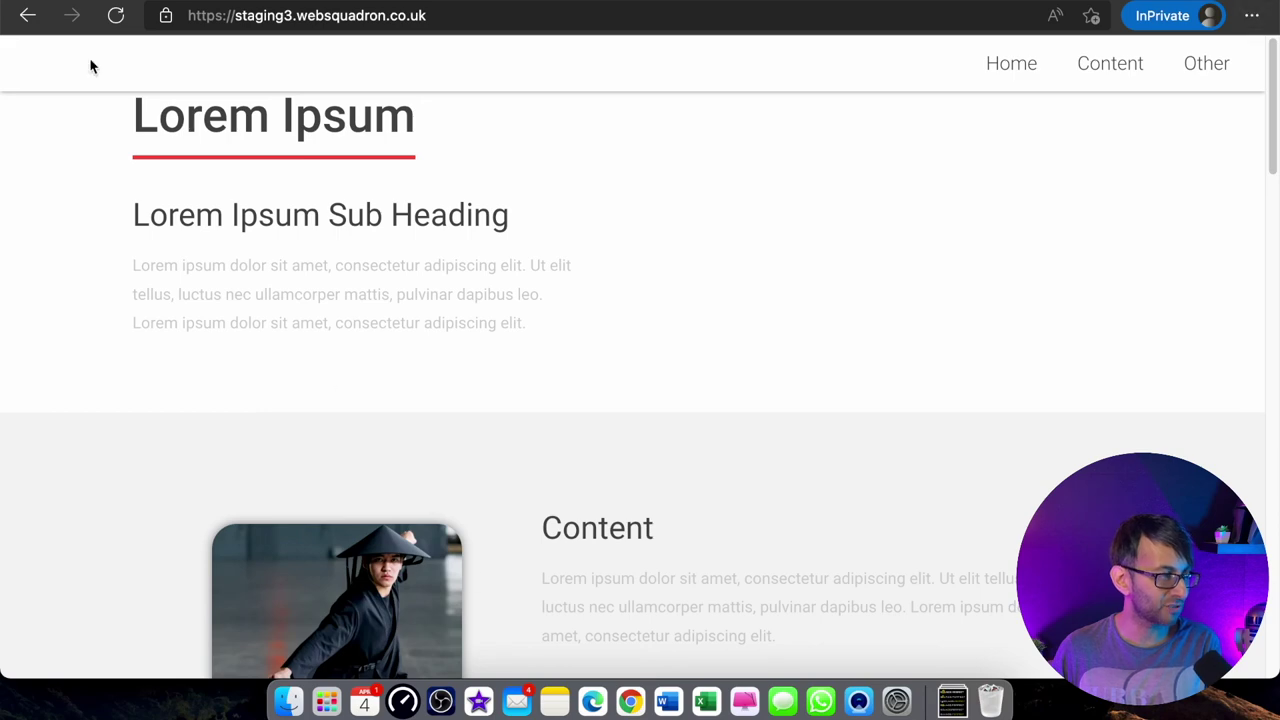
click(37, 4)
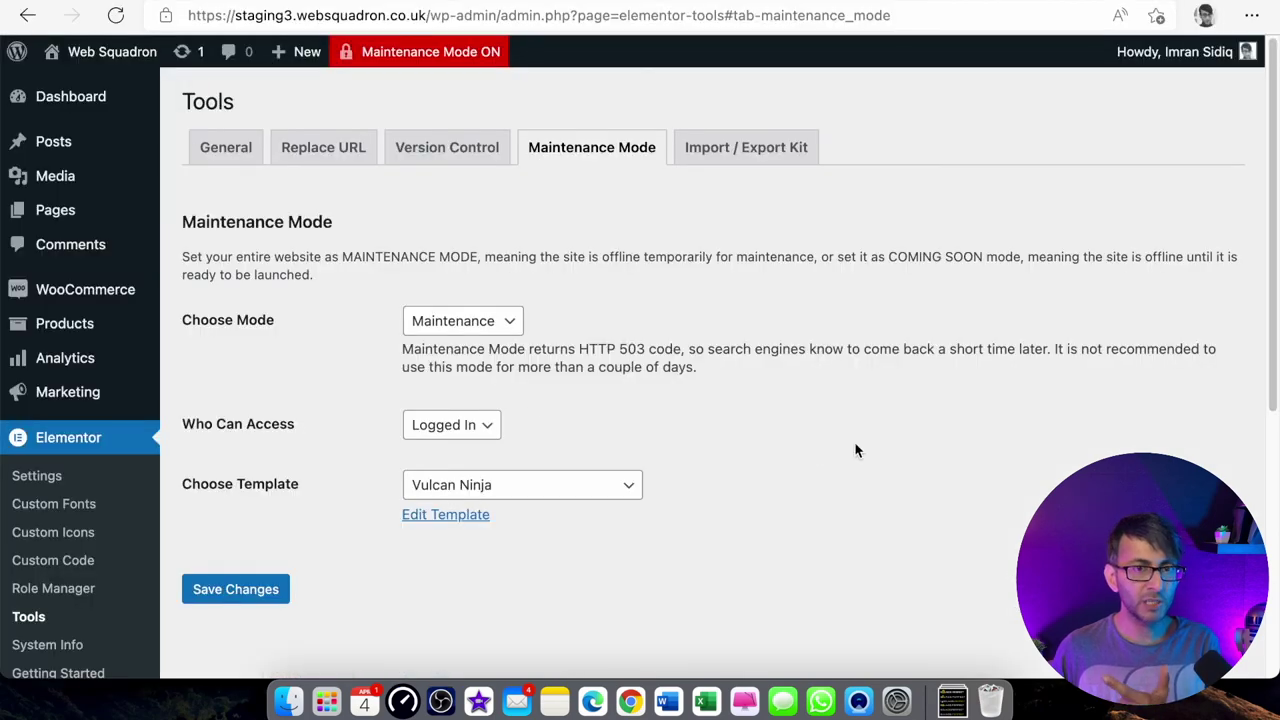
click(477, 324)
click(490, 298)
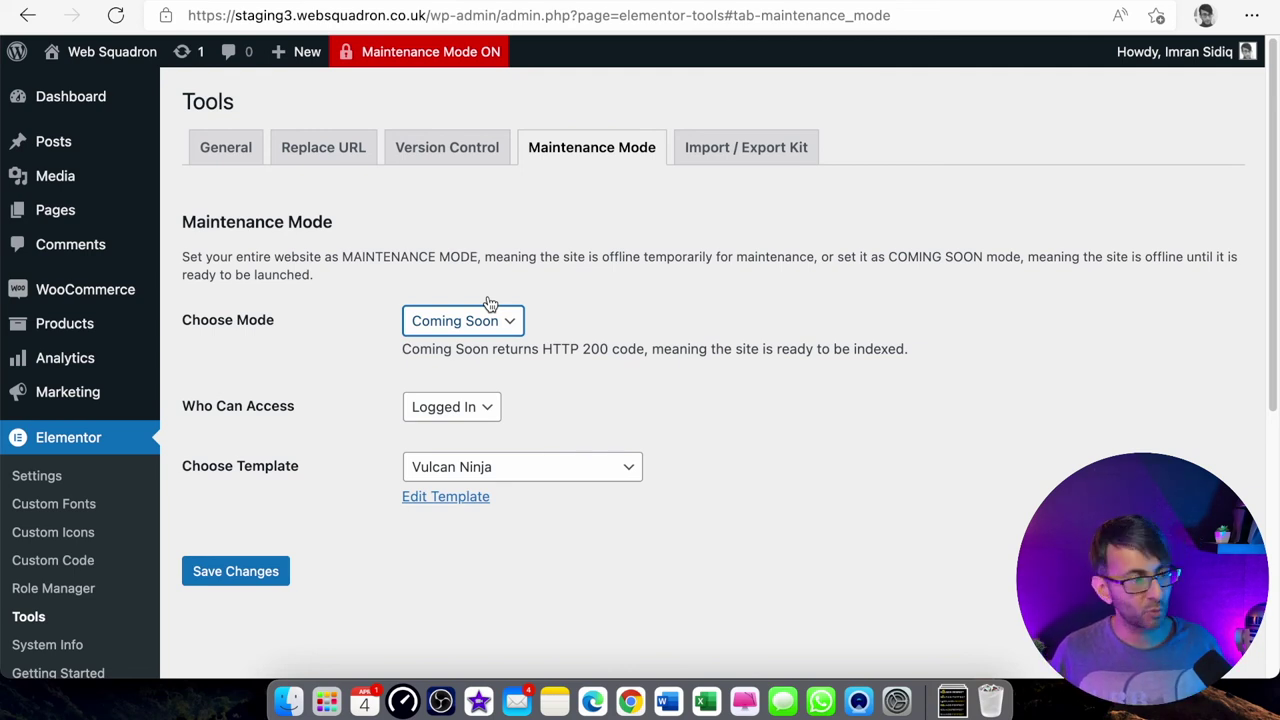
click(472, 322)
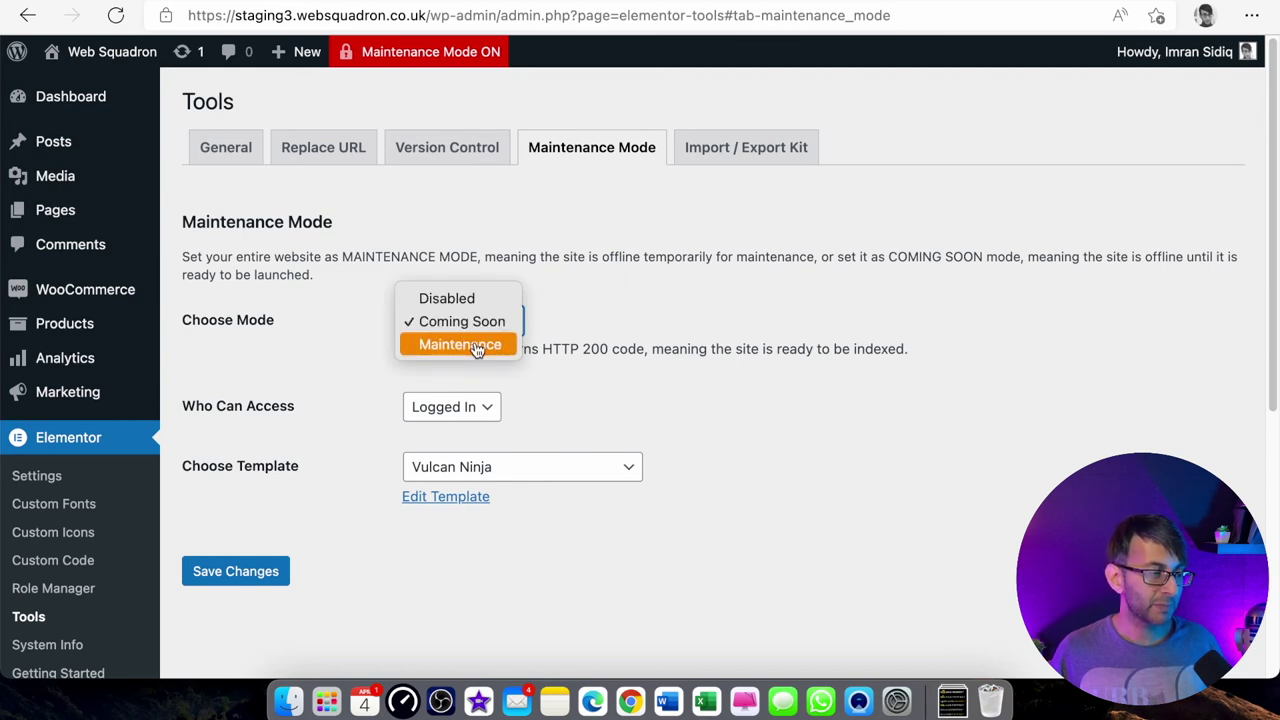
click(477, 346)
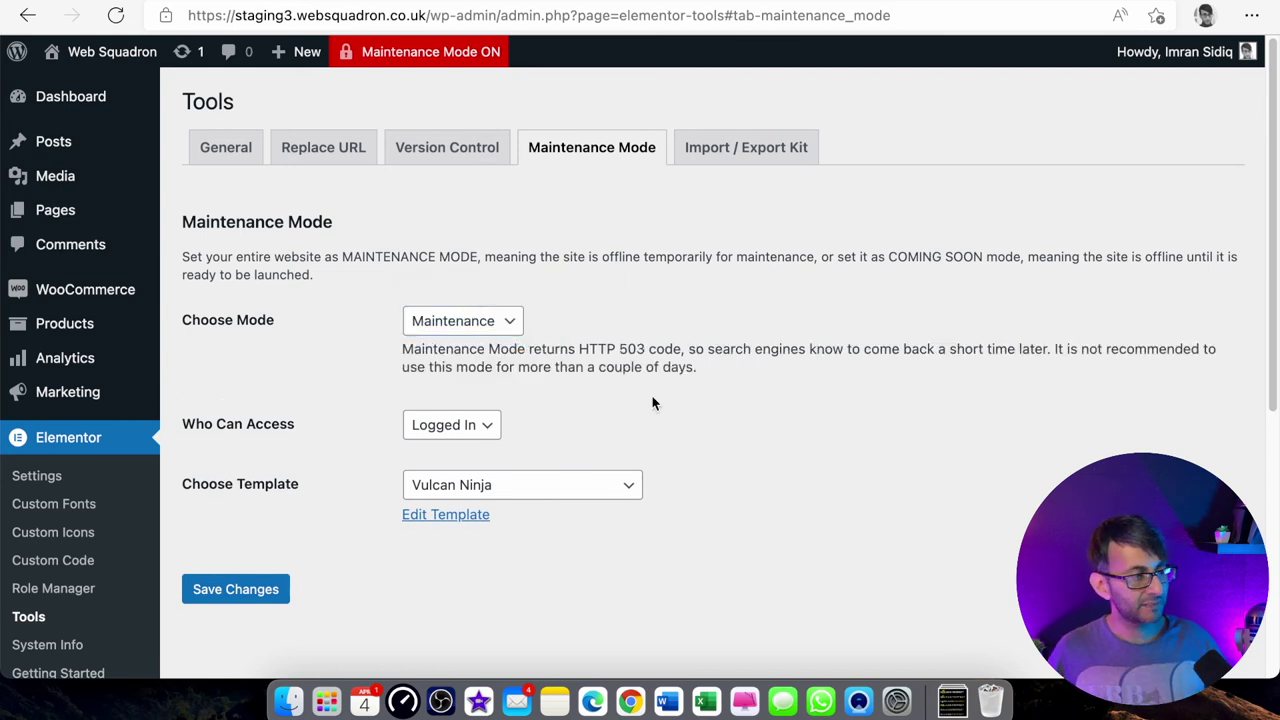